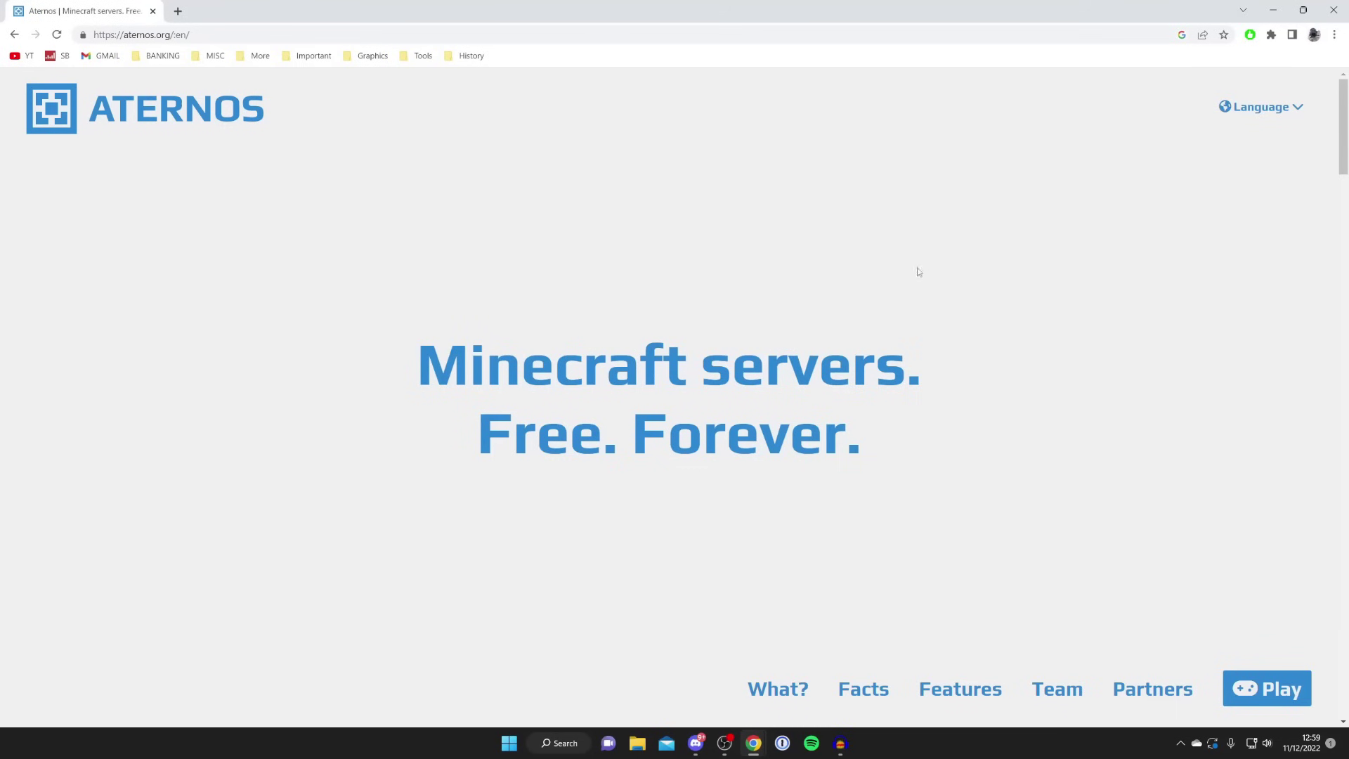
Step: Go from the Aternos homepage to the Welcome to Aternos sign-in page using Play
{"action": "scroll", "coordinate": [984, 286], "scroll_direction": "down", "scroll_amount": 4}
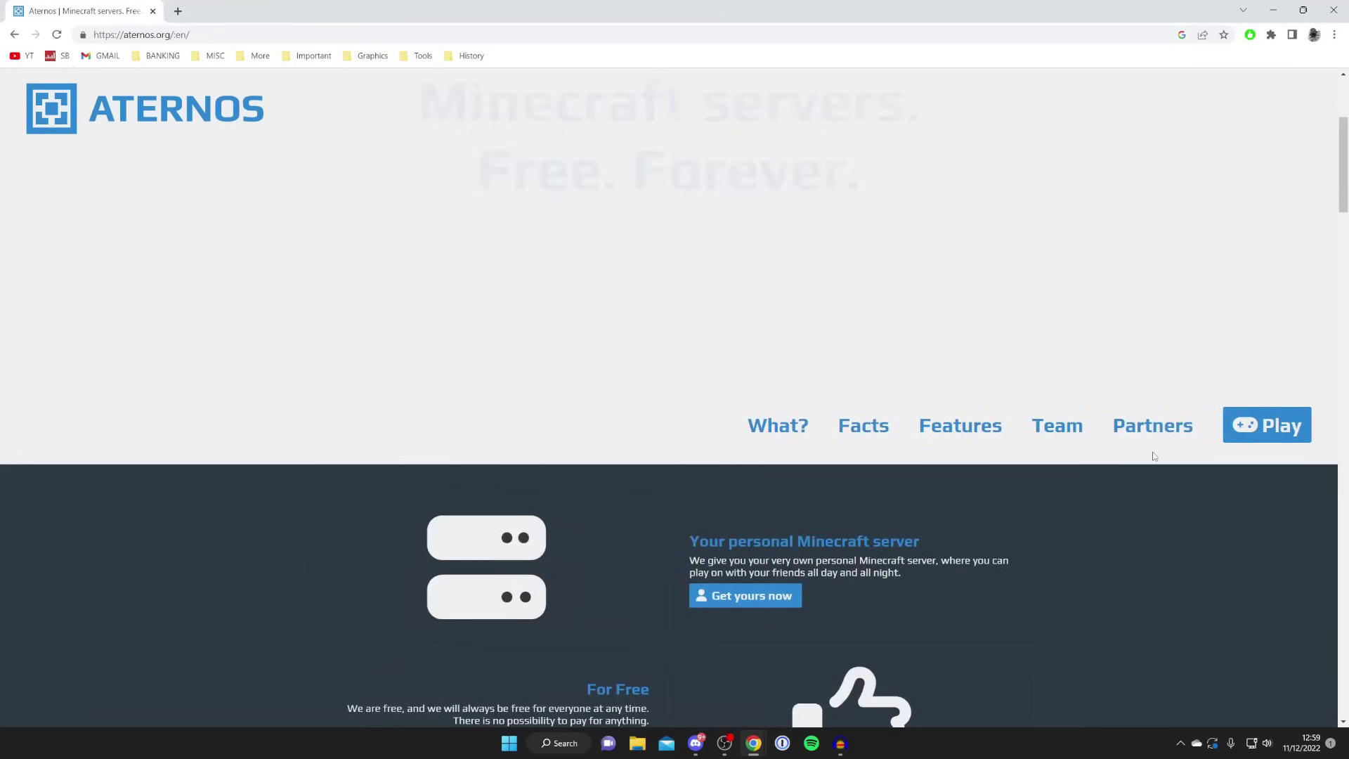
{"action": "scroll", "coordinate": [1240, 369], "scroll_direction": "down", "scroll_amount": 7}
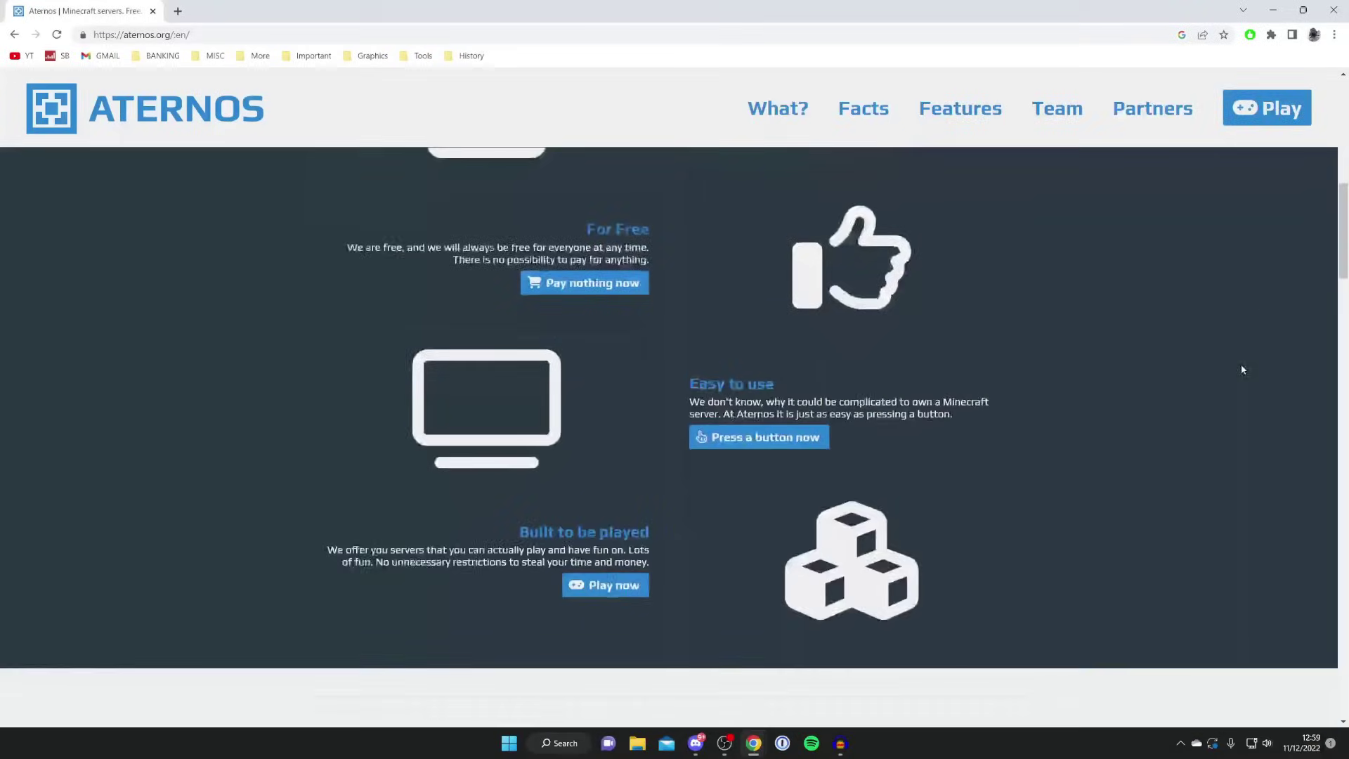
{"action": "left_click", "coordinate": [1267, 107]}
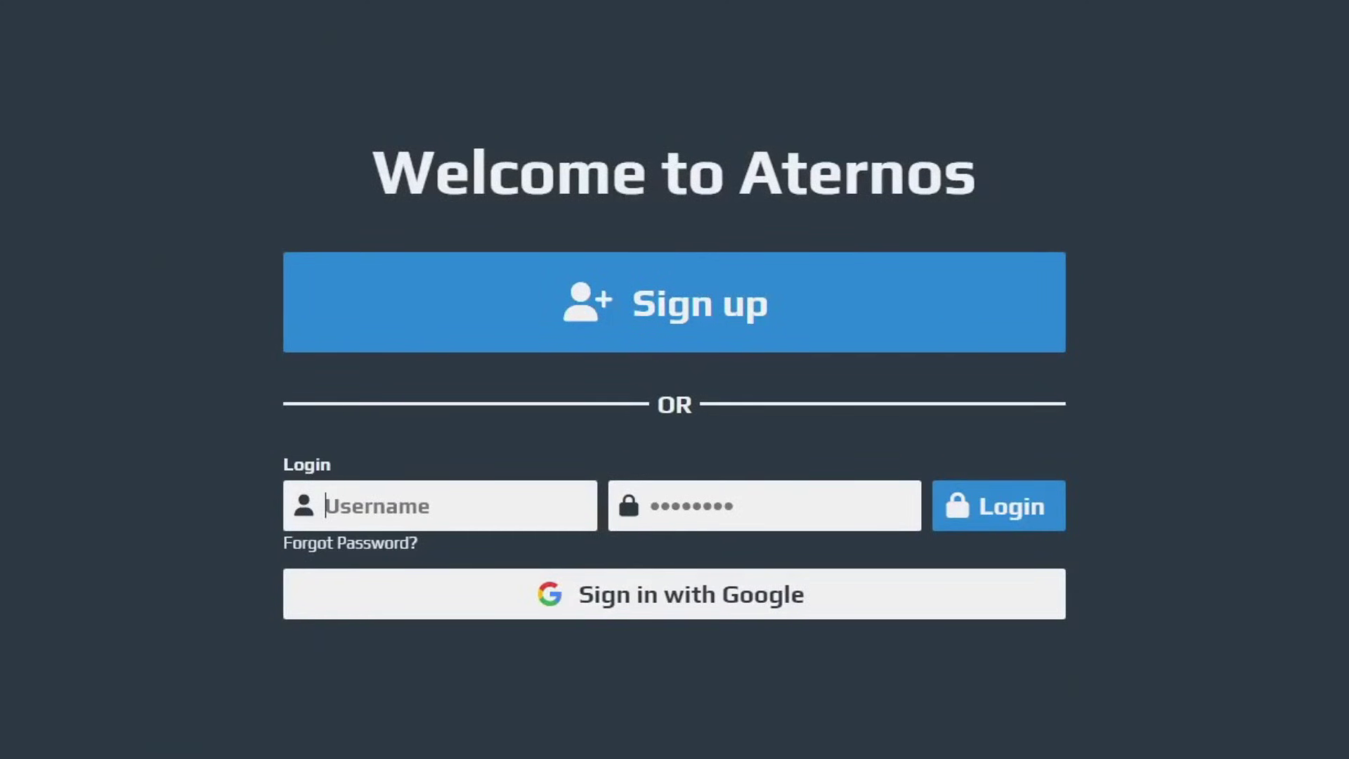
Step: Sign up with a new username, accept the terms and privacy policy, and continue
{"action": "left_click", "coordinate": [666, 310]}
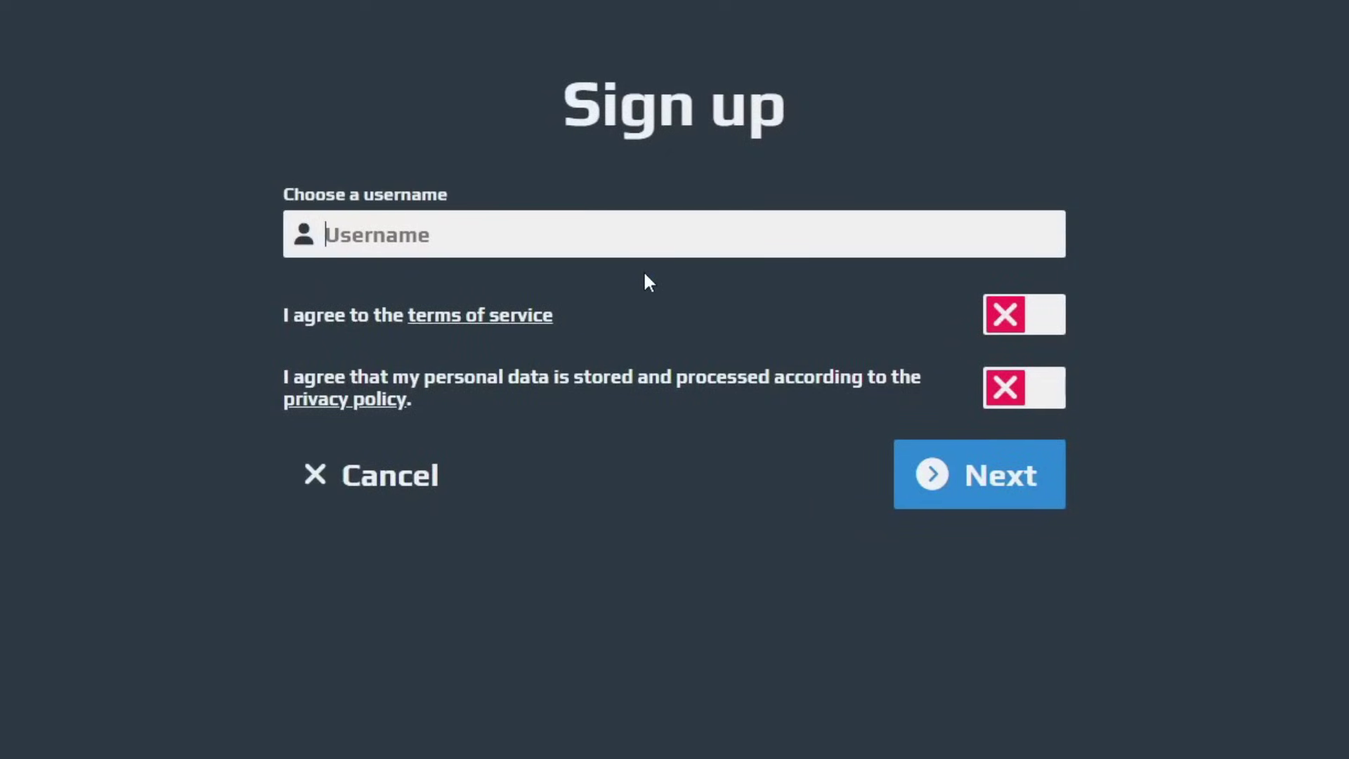
{"action": "type", "text": "RobGui"}
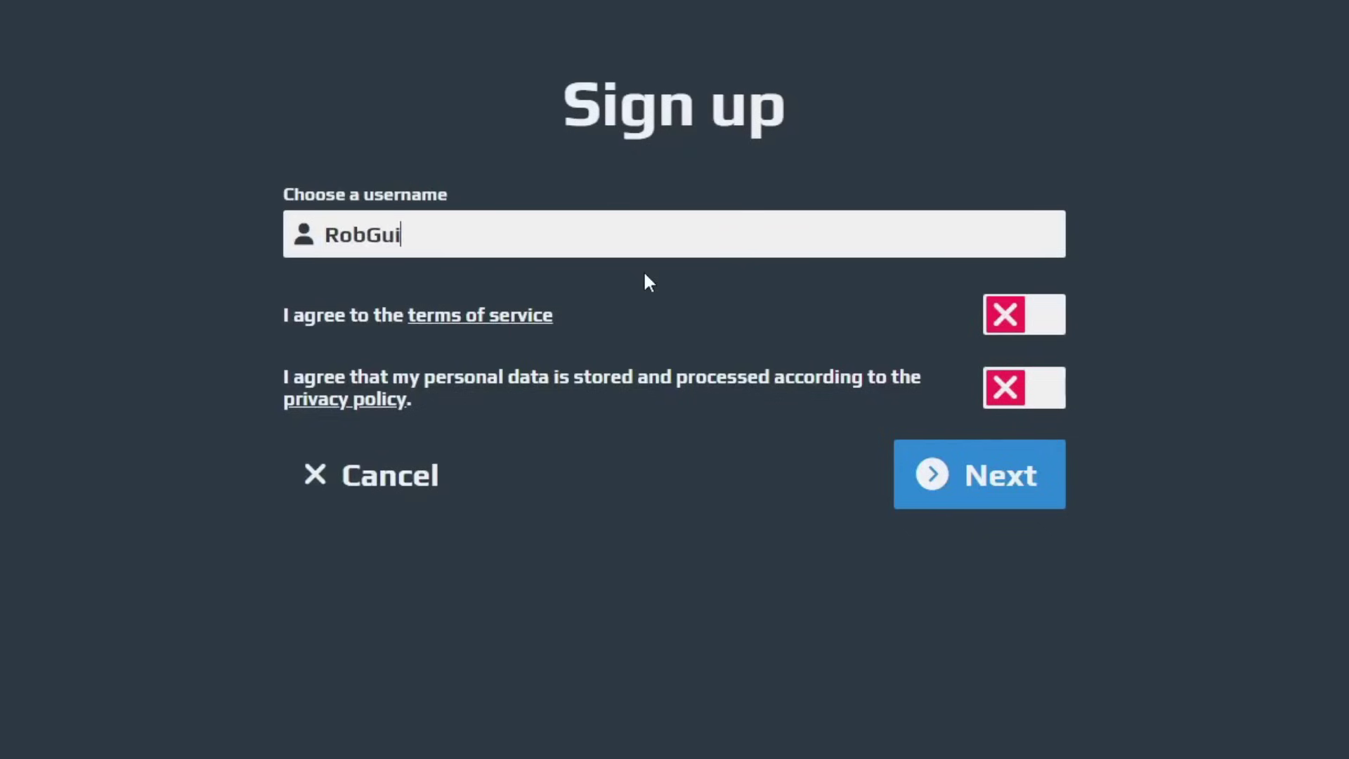
{"action": "type", "text": "deRealm"}
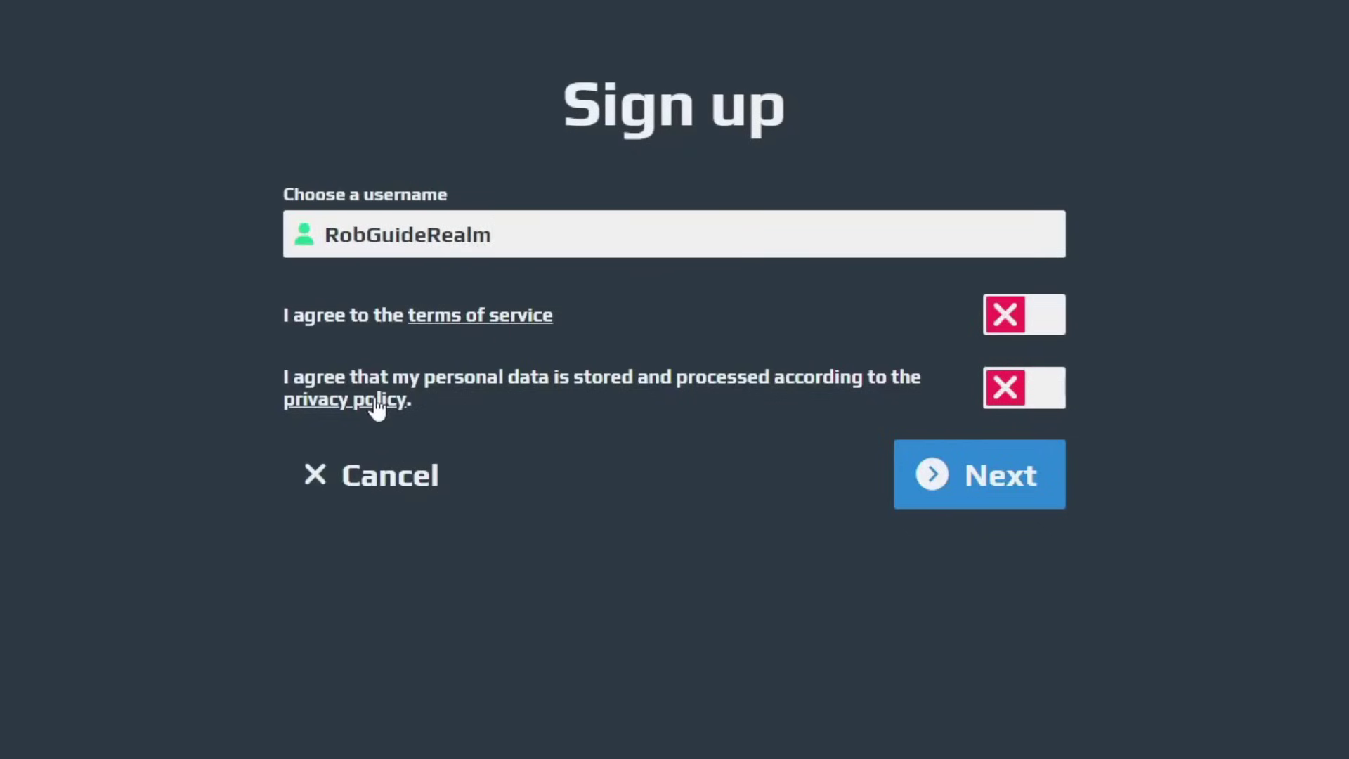
{"action": "left_click", "coordinate": [998, 325]}
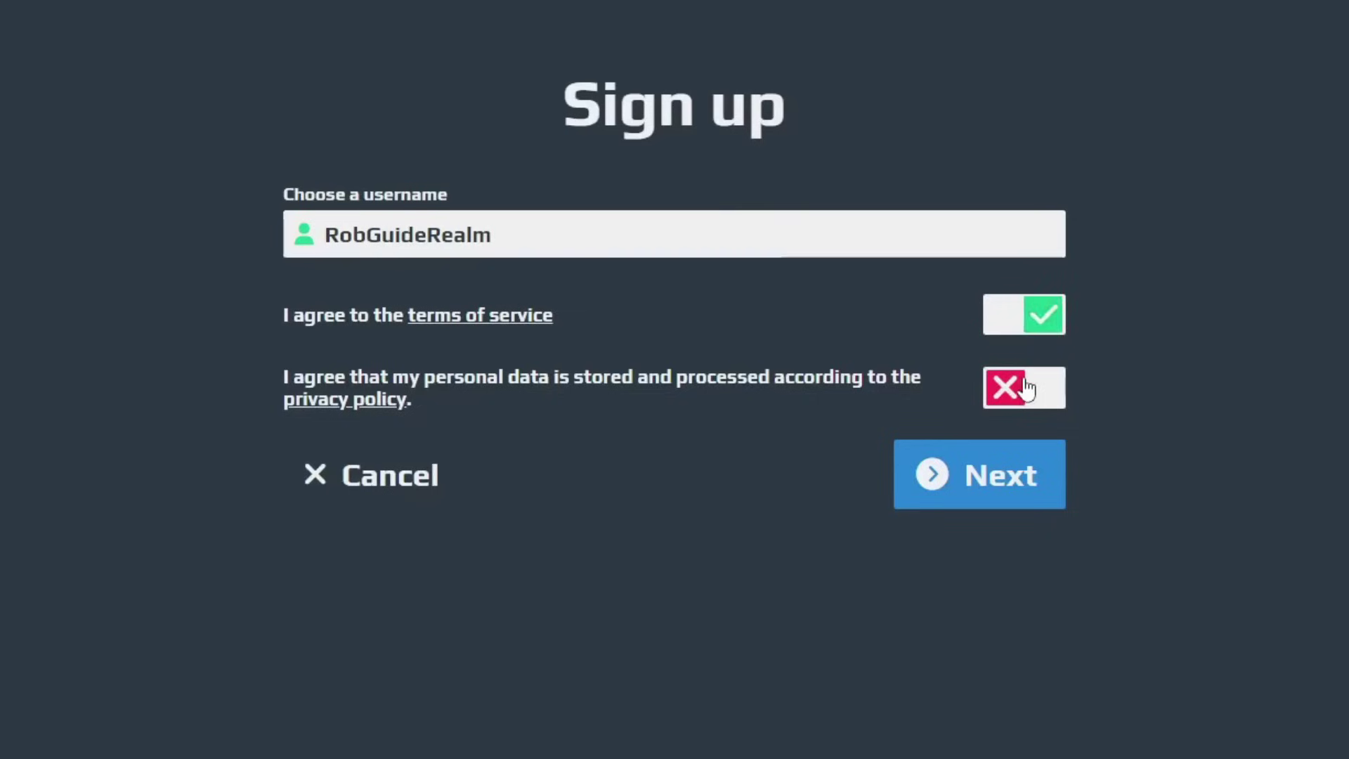
{"action": "left_click", "coordinate": [1011, 386]}
{"action": "left_click", "coordinate": [994, 492]}
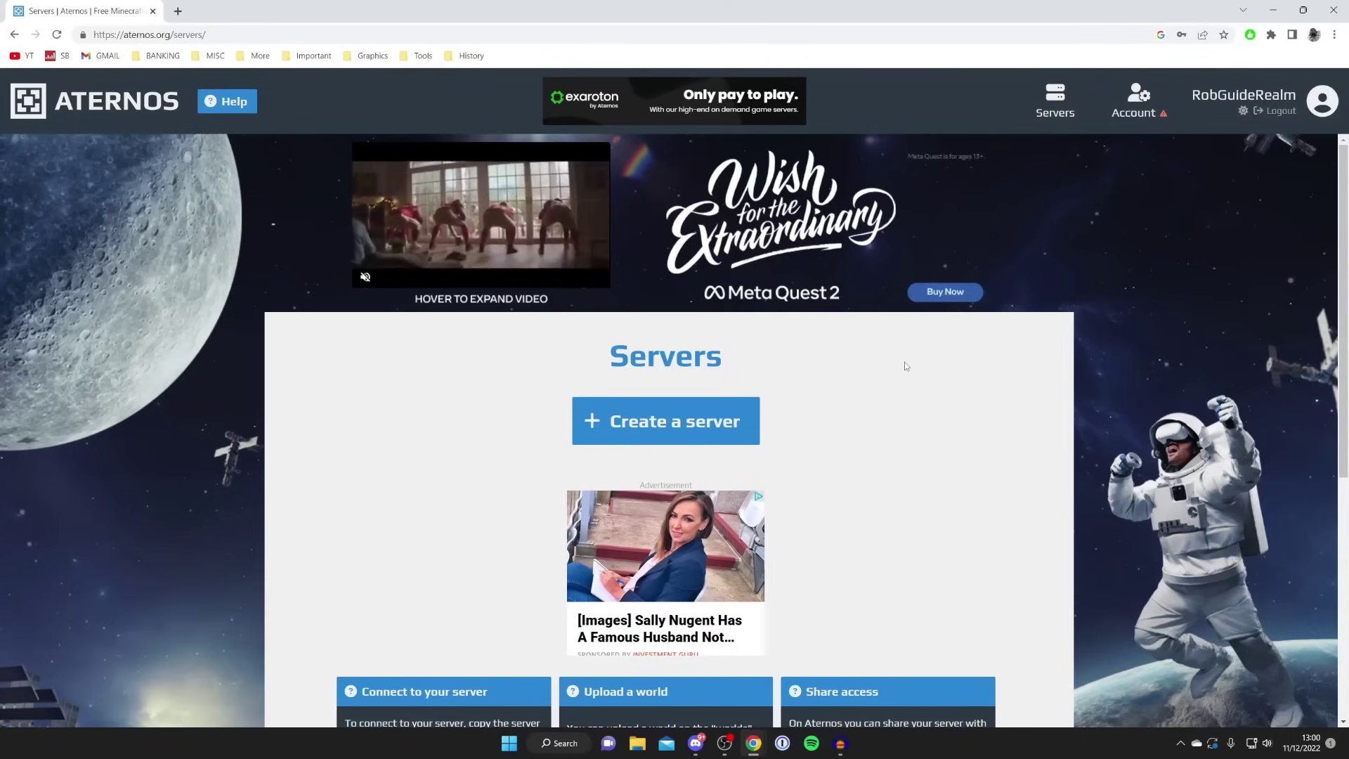
Step: Start a new Java Edition server and make its prefilled address editable
{"action": "scroll", "coordinate": [901, 370], "scroll_direction": "down", "scroll_amount": 1}
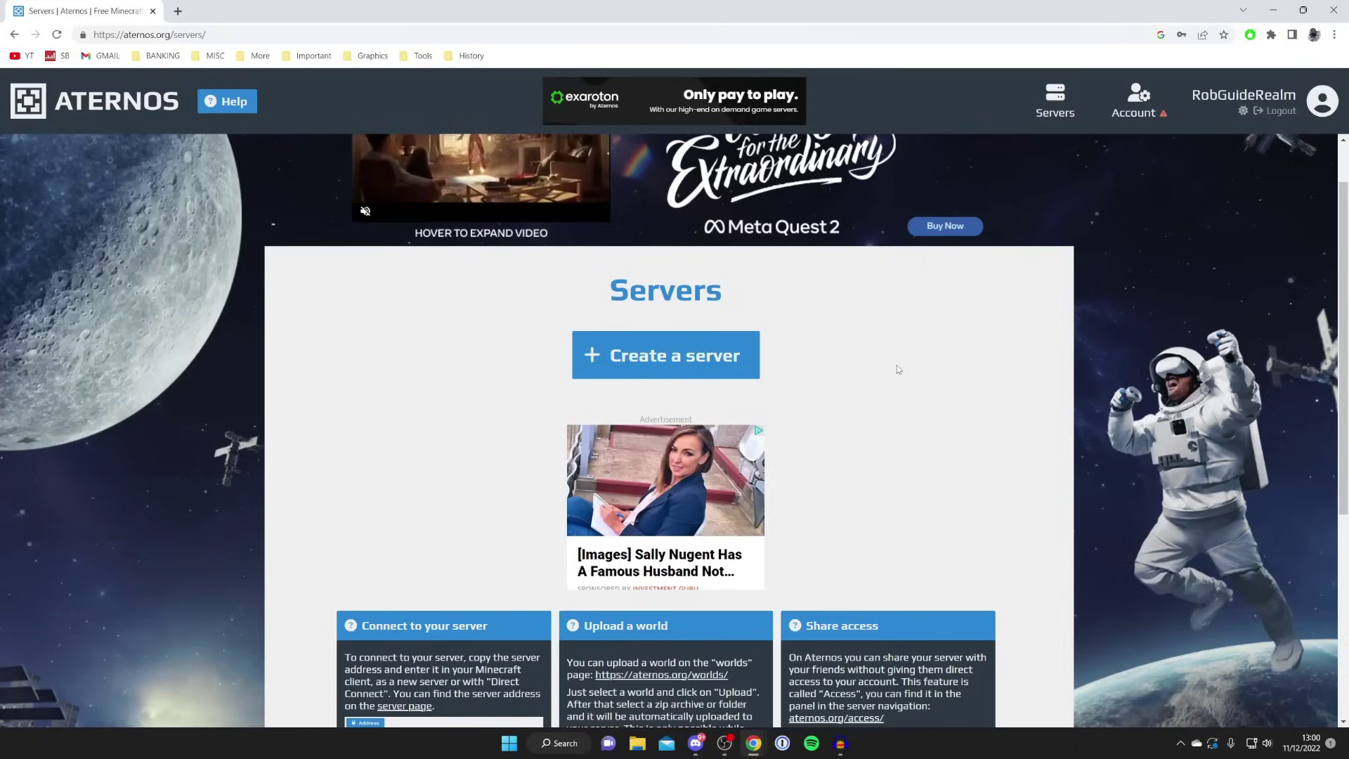
{"action": "left_click", "coordinate": [738, 345]}
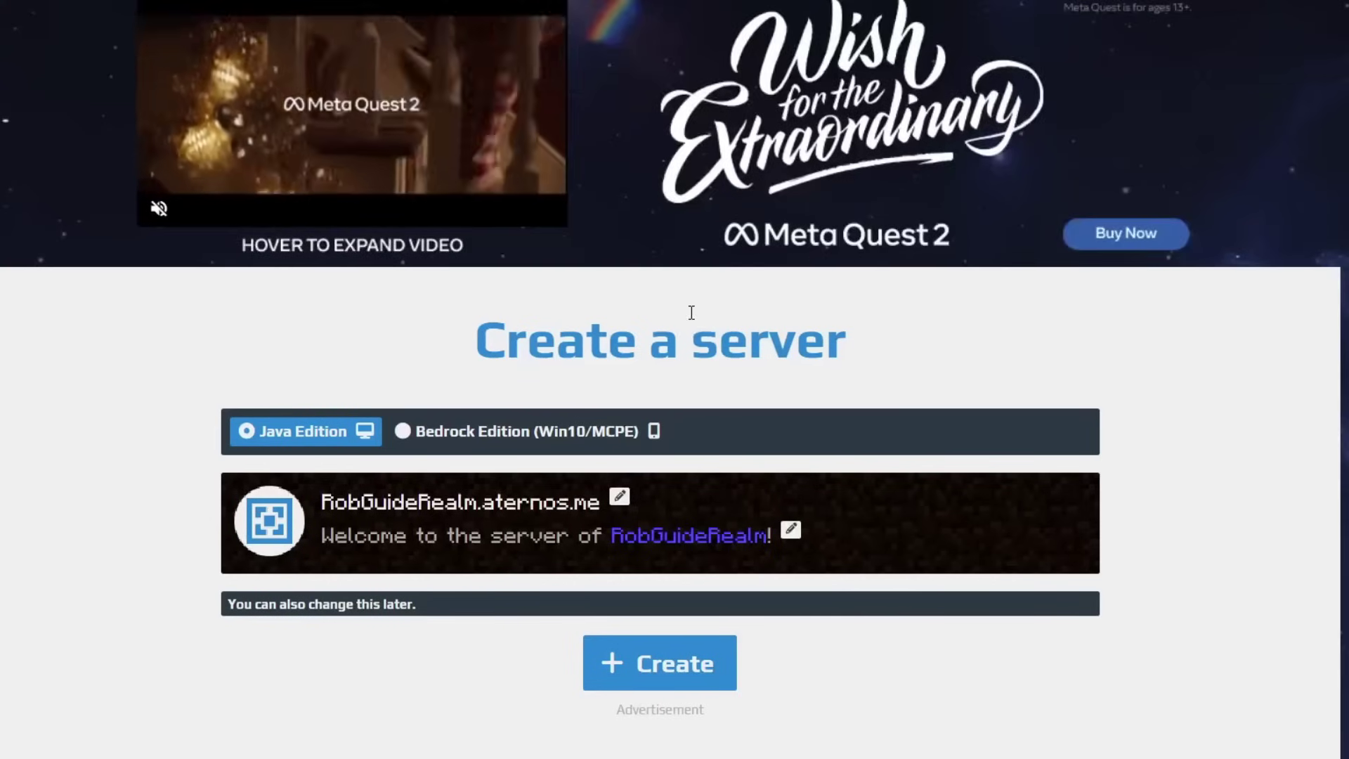
{"action": "scroll", "coordinate": [690, 320], "scroll_direction": "down", "scroll_amount": 1}
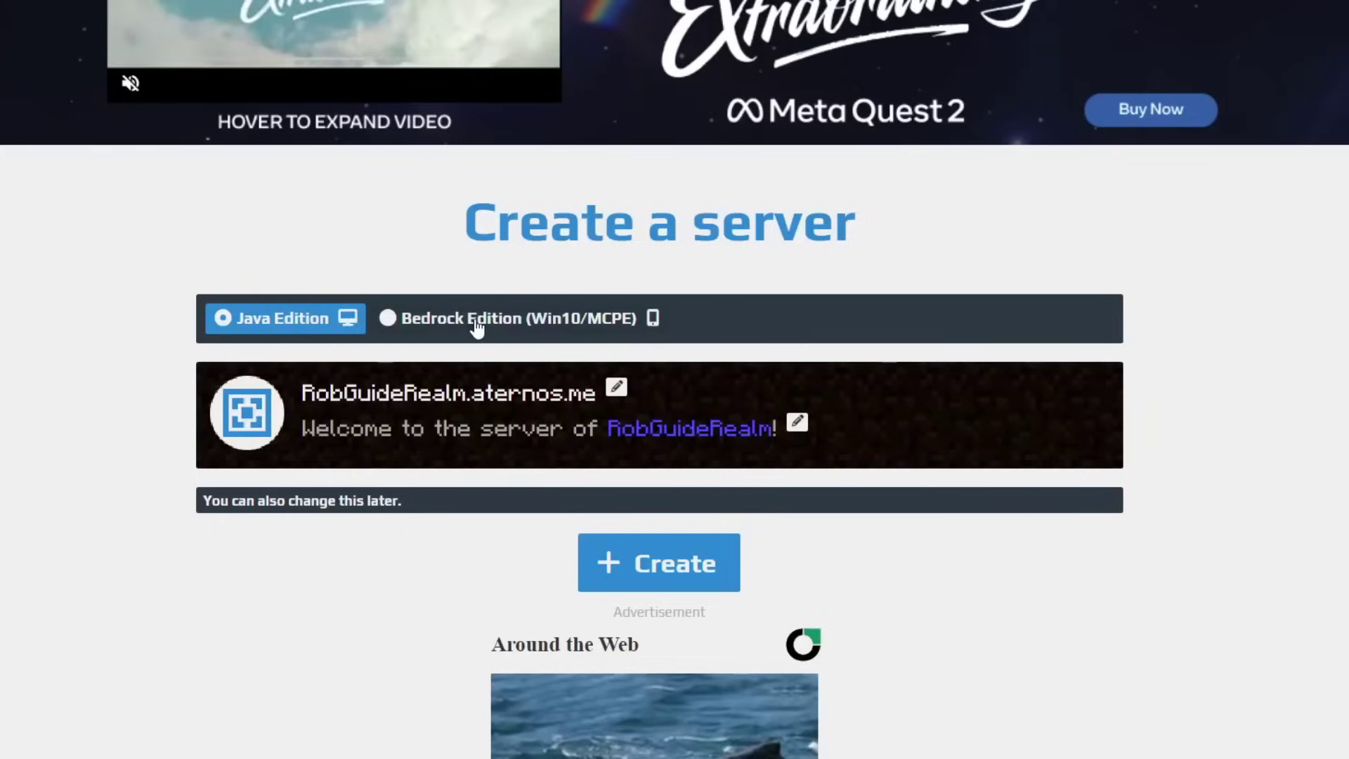
{"action": "scroll", "coordinate": [477, 327], "scroll_direction": "down", "scroll_amount": 2}
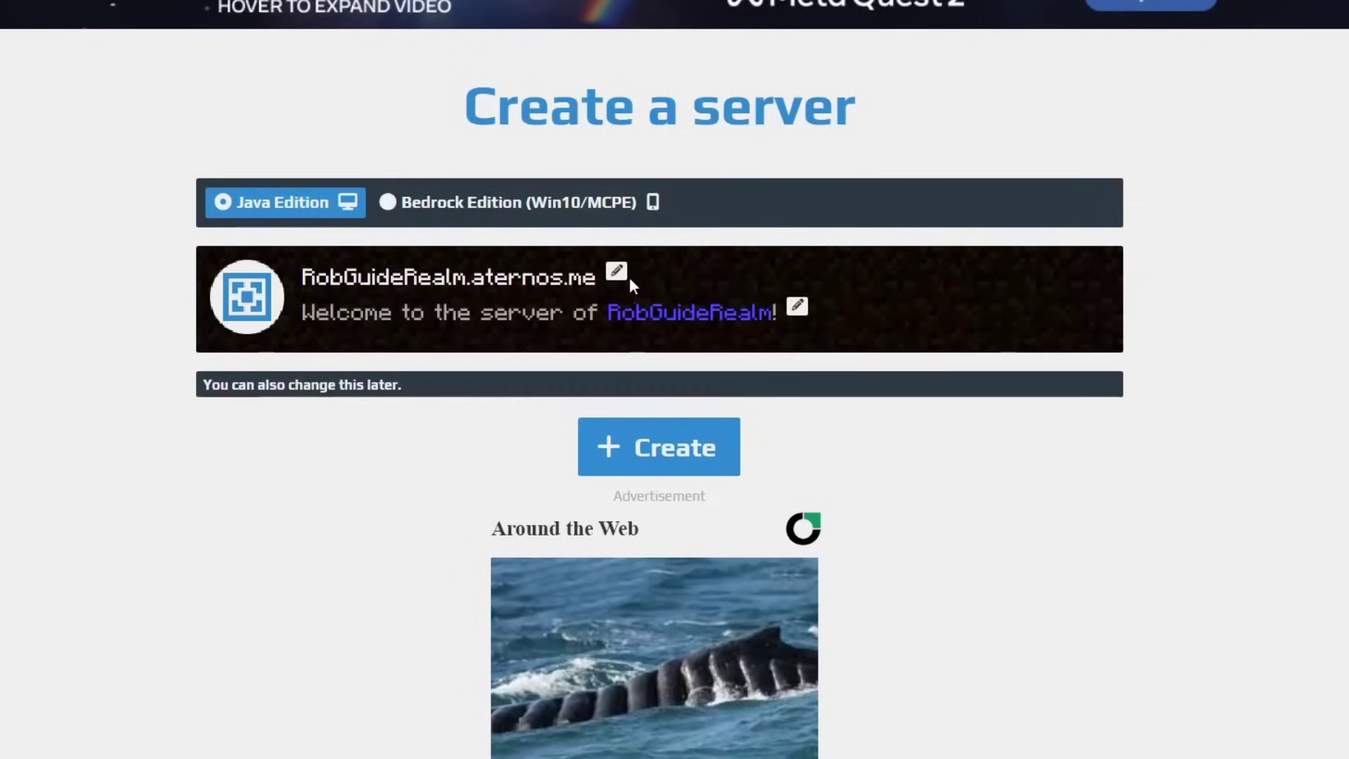
{"action": "left_click", "coordinate": [617, 274]}
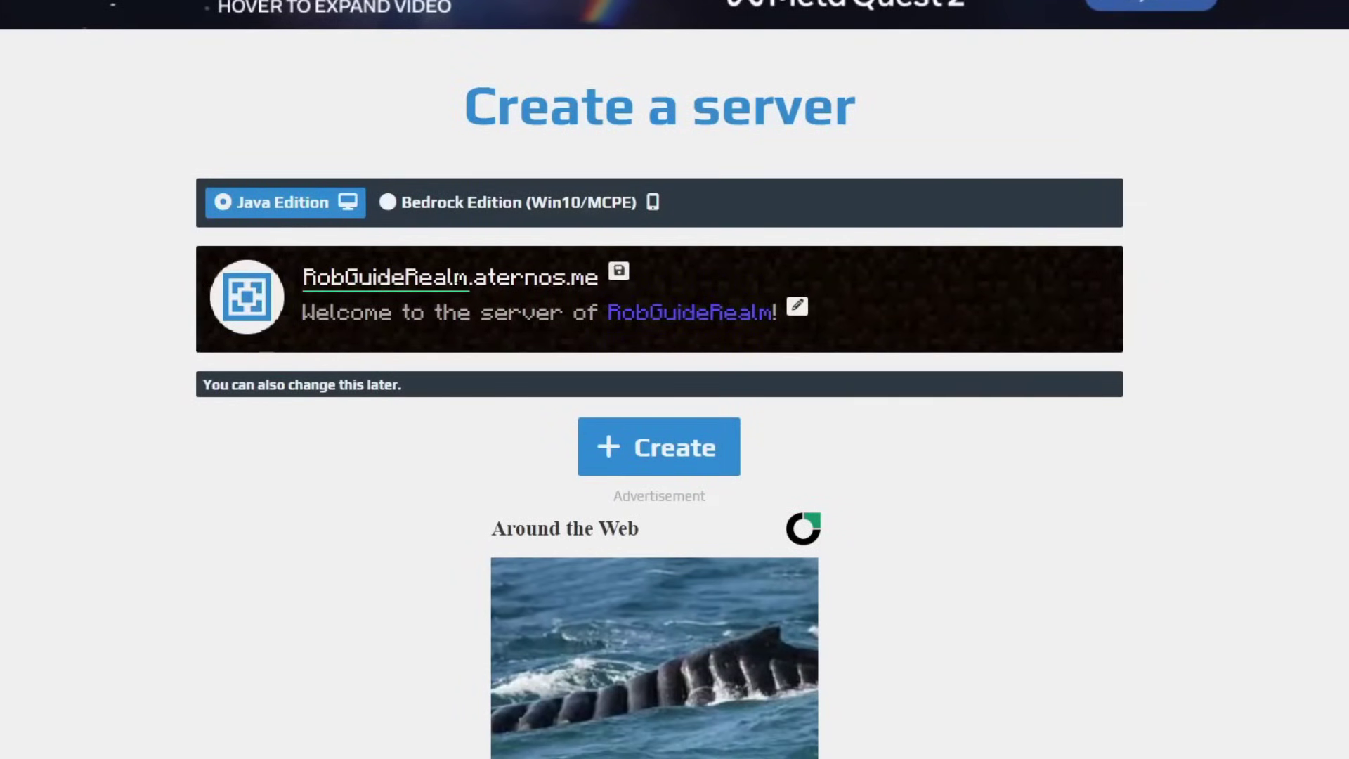
Step: Move 'Rob' from the start of the server address to its end
{"action": "left_click", "coordinate": [349, 277]}
{"action": "key", "text": "BackSpace"}
{"action": "key", "text": "BackSpace"}
{"action": "key", "text": "BackSpace"}
{"action": "double_click", "coordinate": [360, 277]}
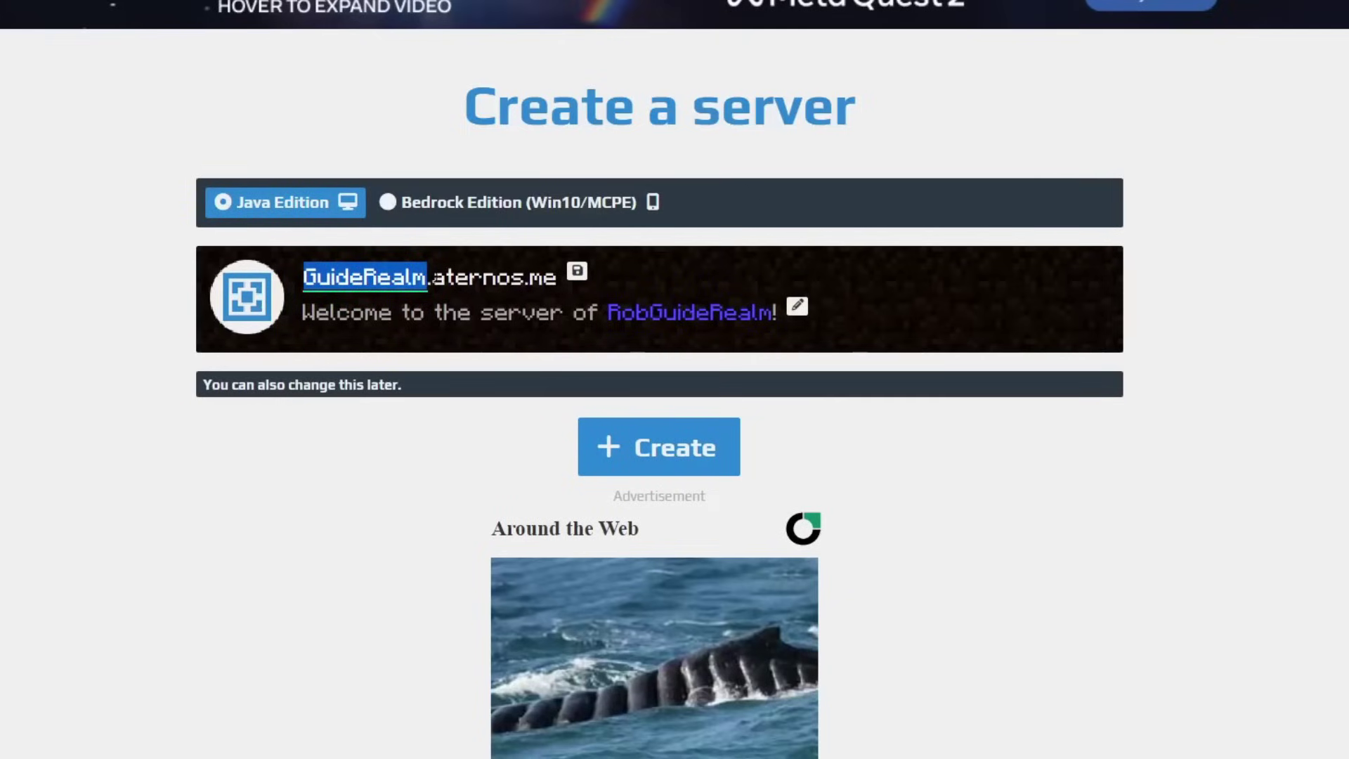
{"action": "left_click", "coordinate": [427, 278]}
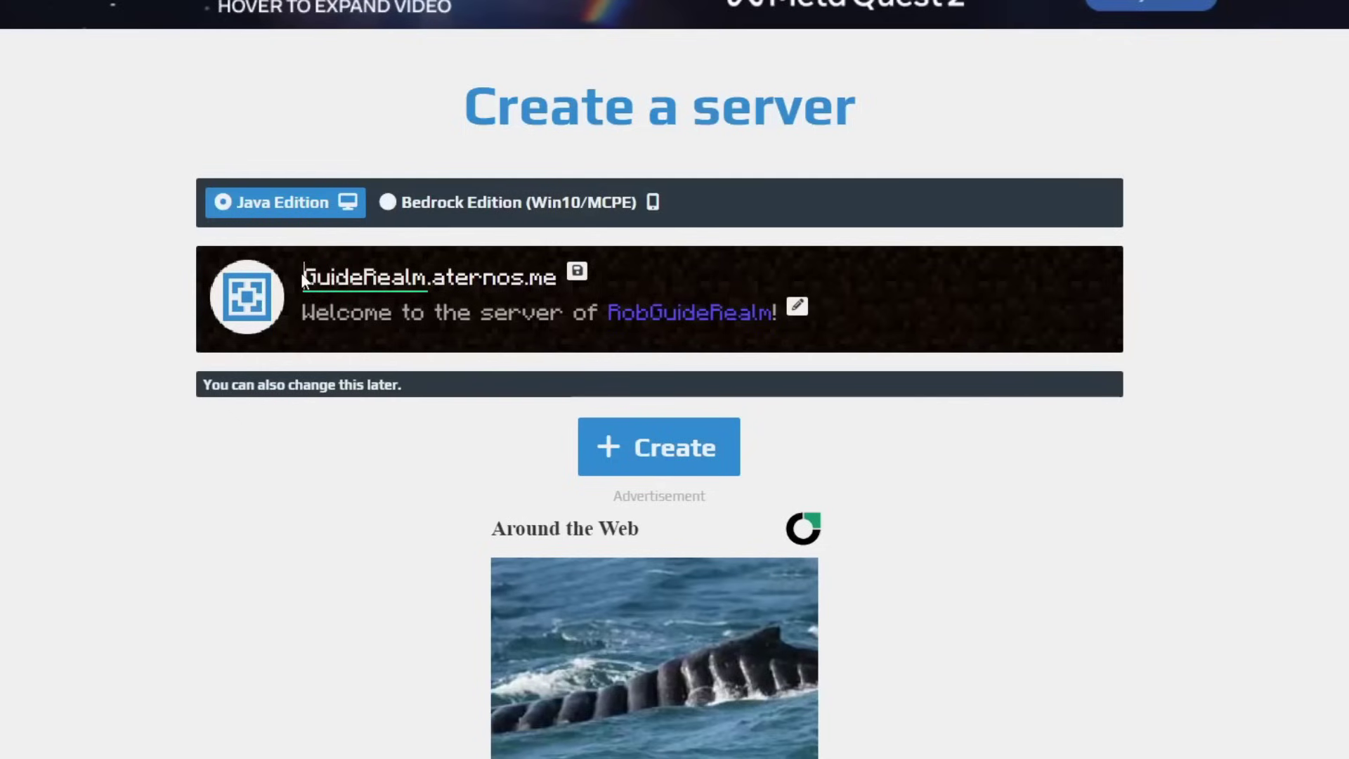
{"action": "type", "text": "Rob"}
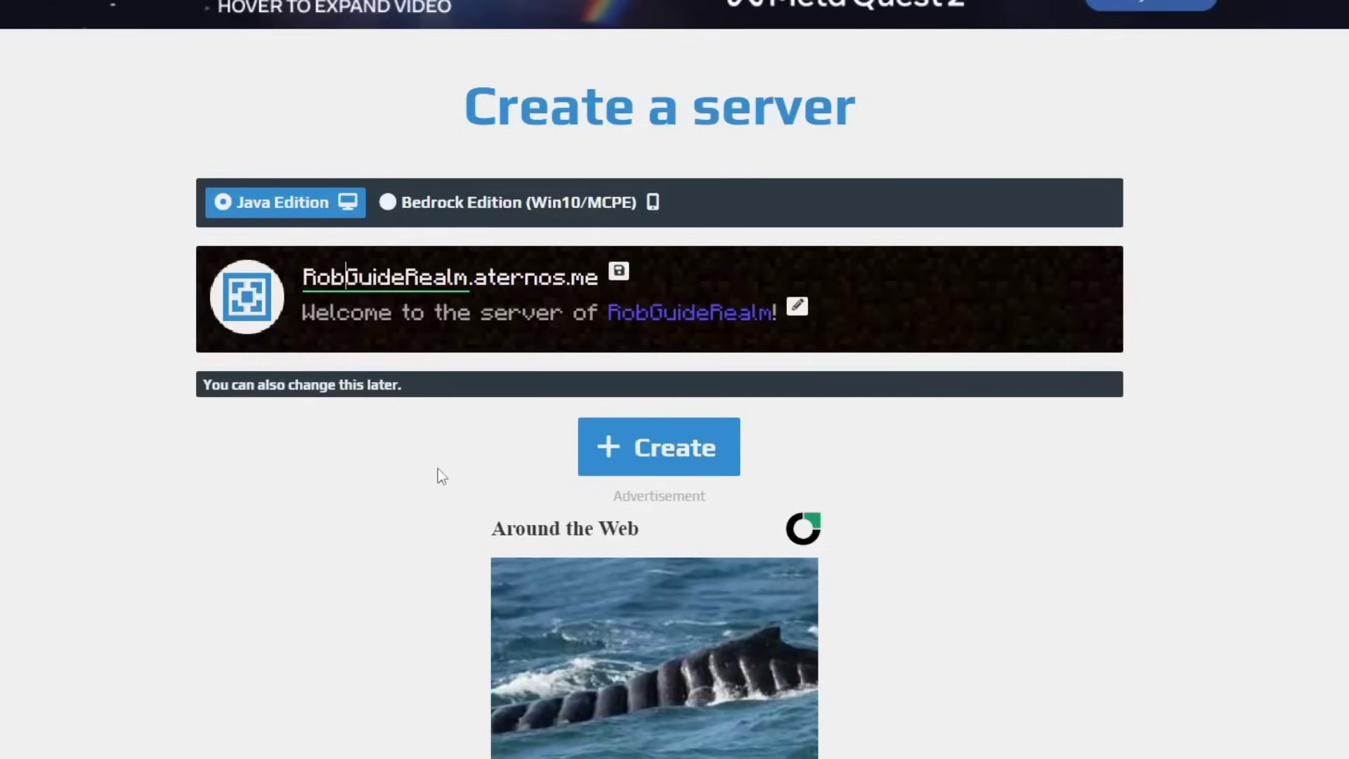
Step: Colour the word Welcome green in the message of the day and create the server
{"action": "left_click", "coordinate": [797, 306]}
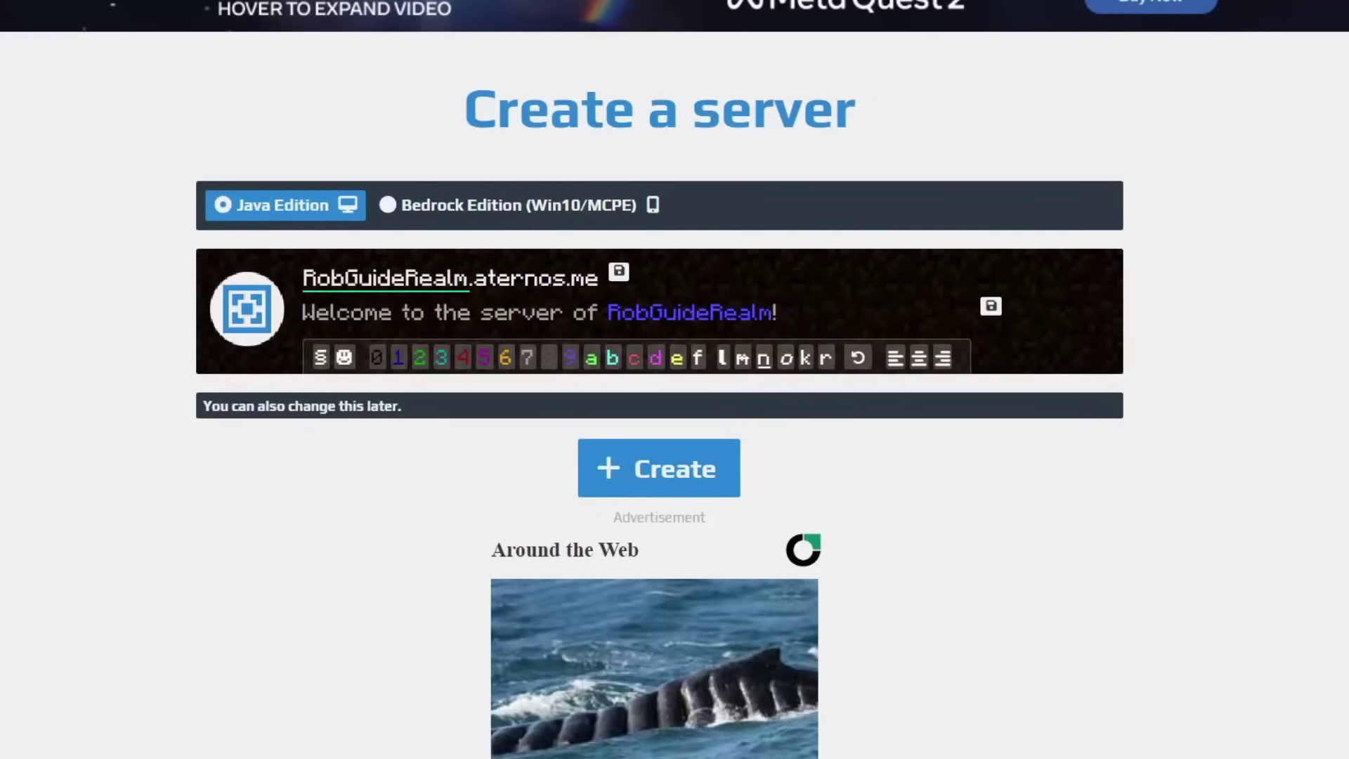
{"action": "double_click", "coordinate": [352, 311]}
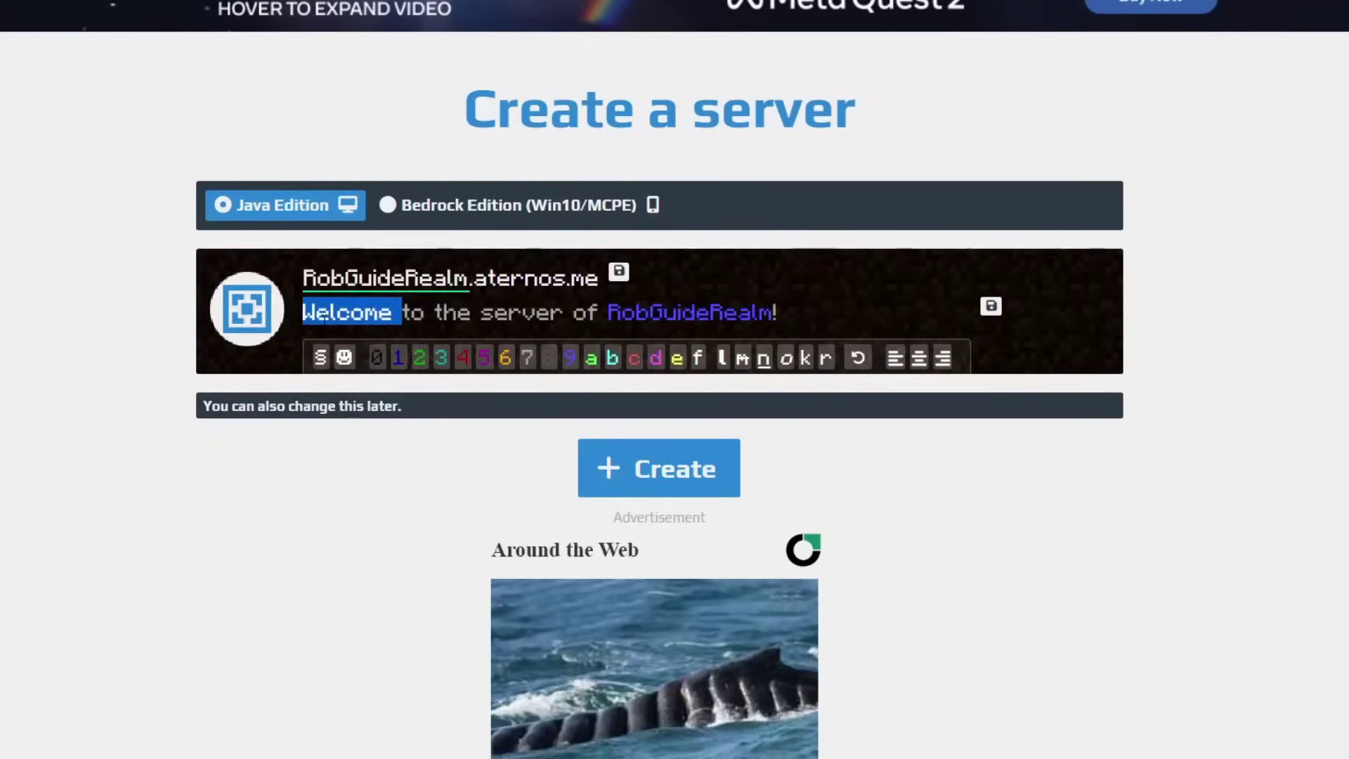
{"action": "left_click", "coordinate": [441, 355]}
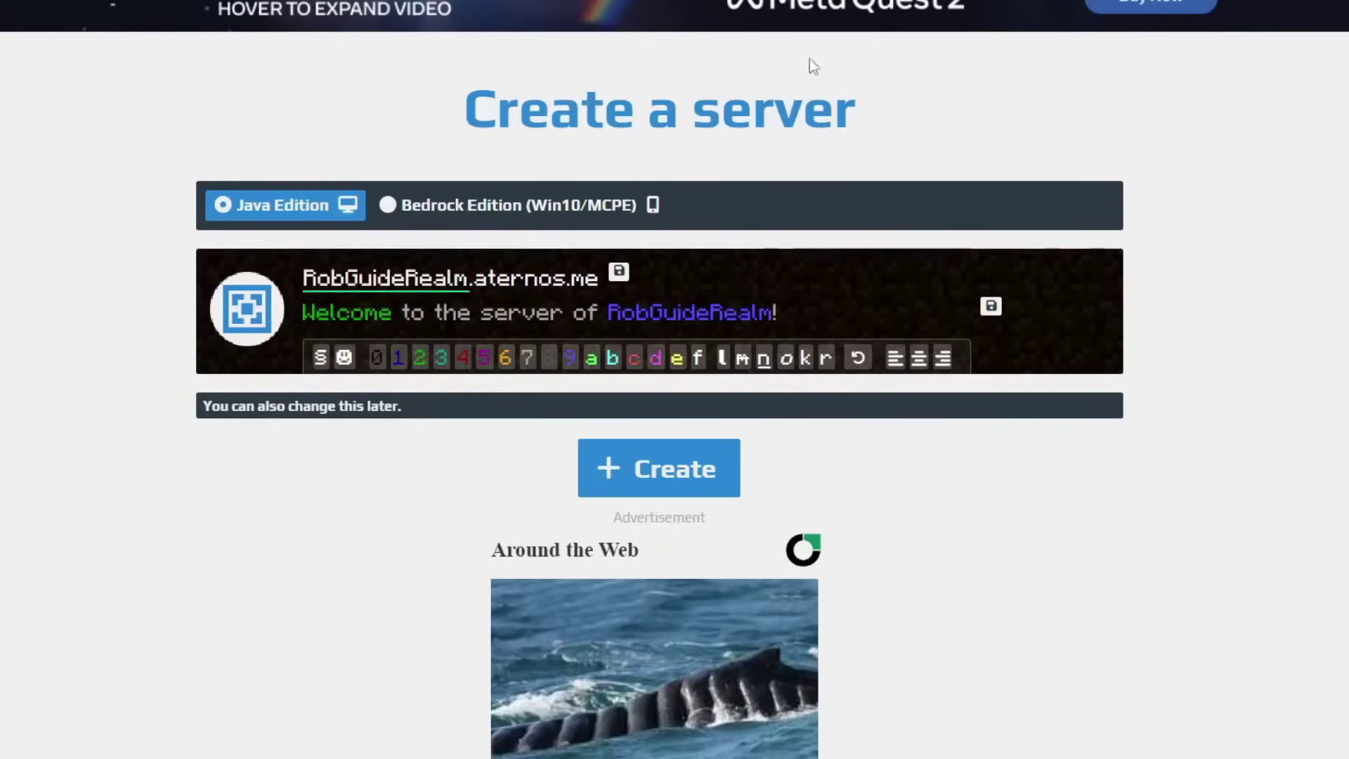
{"action": "left_click", "coordinate": [686, 463]}
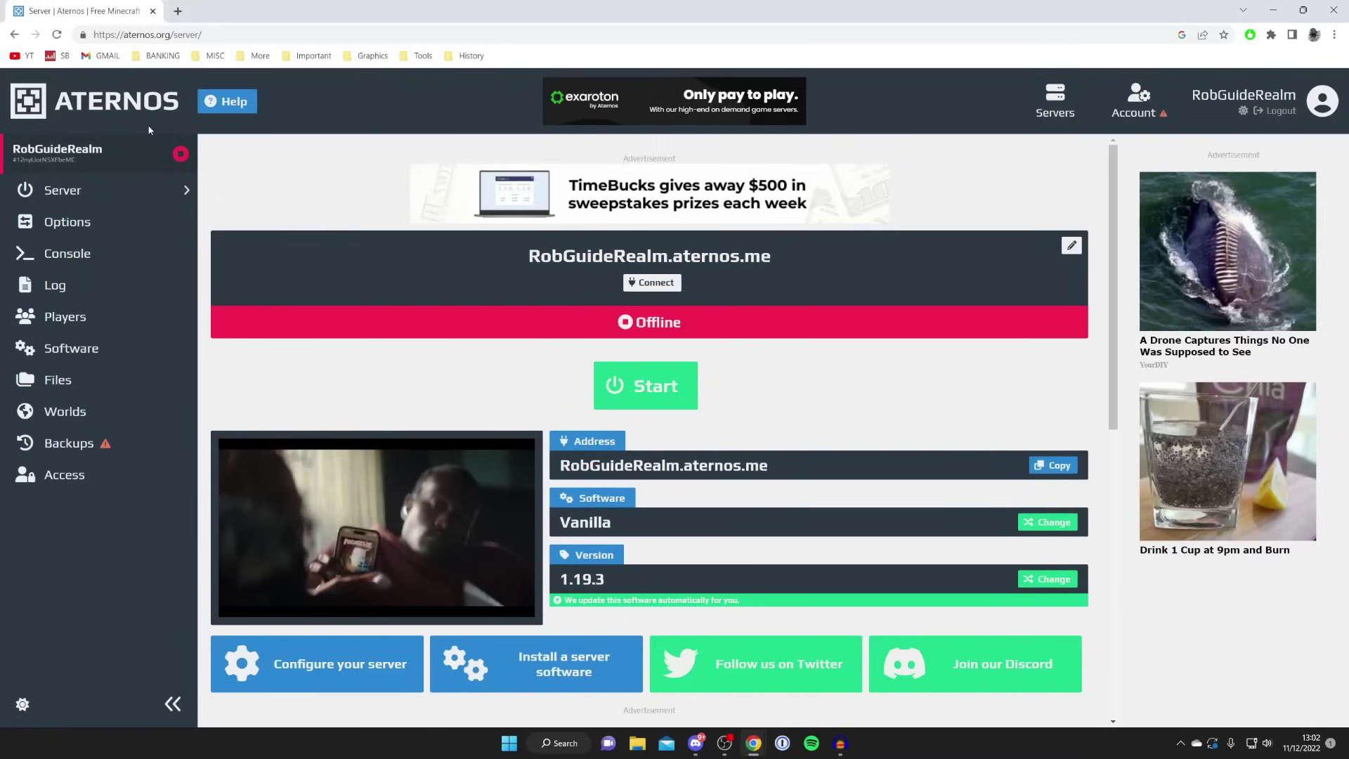
Step: Open the new server's Options page once creation has finished
{"action": "left_click", "coordinate": [63, 224]}
Step: Scroll through the server options, then open the Console showing Offline
{"action": "scroll", "coordinate": [347, 188], "scroll_direction": "down", "scroll_amount": 2}
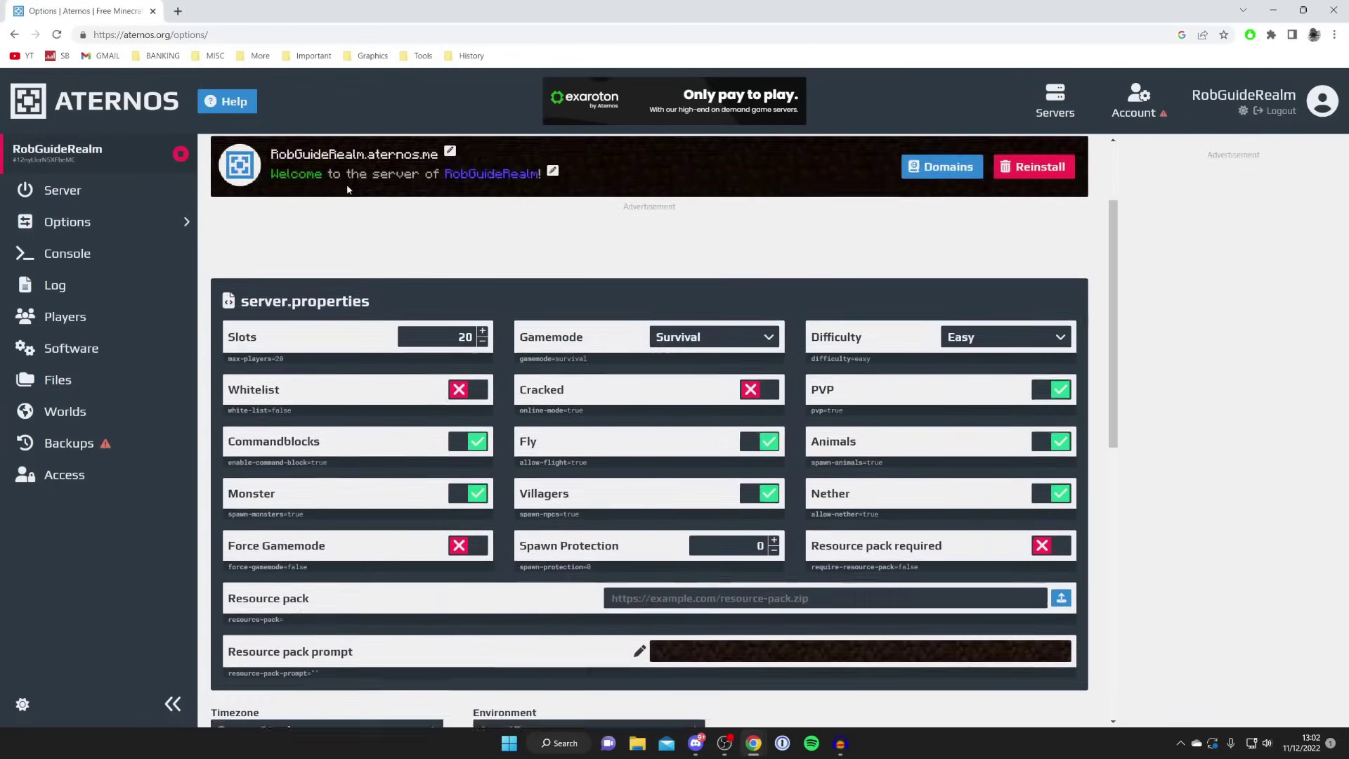
{"action": "scroll", "coordinate": [347, 188], "scroll_direction": "down", "scroll_amount": 1}
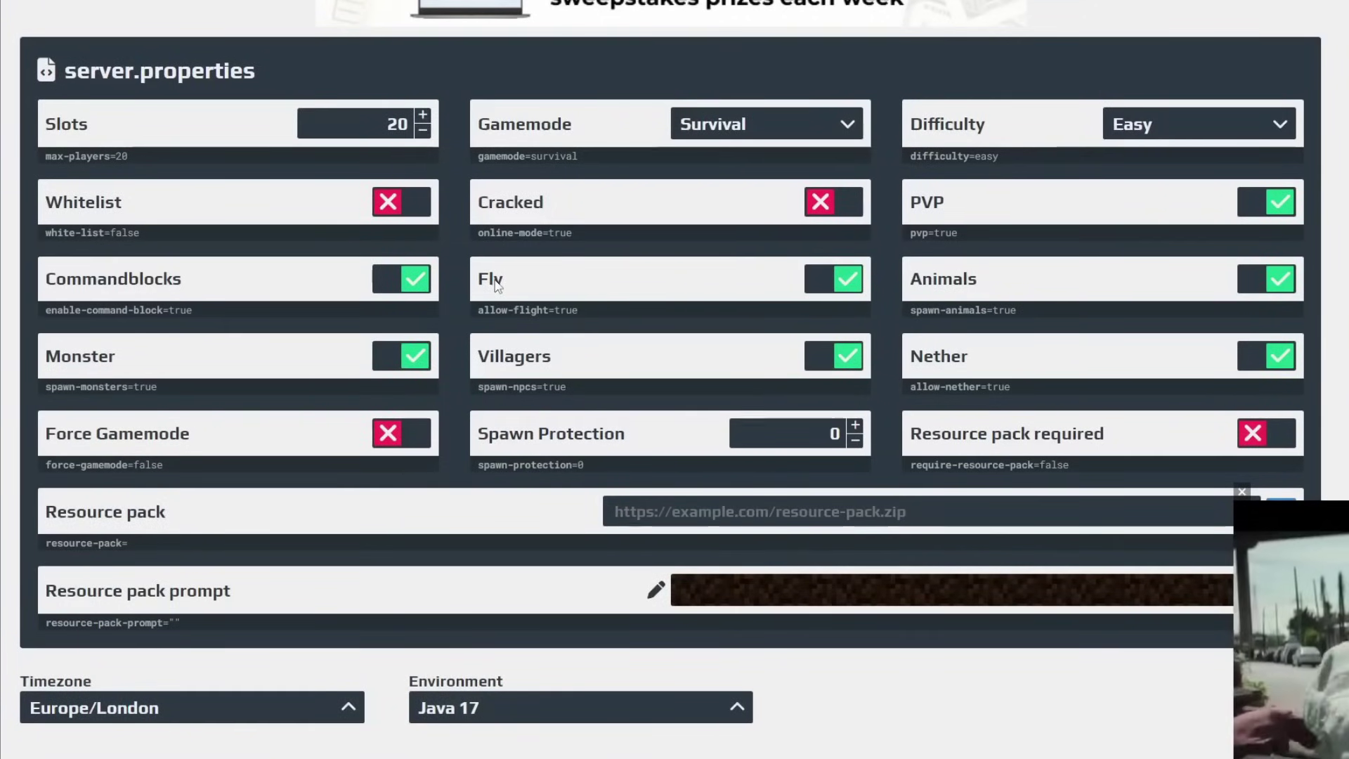
{"action": "scroll", "coordinate": [569, 437], "scroll_direction": "up", "scroll_amount": 1}
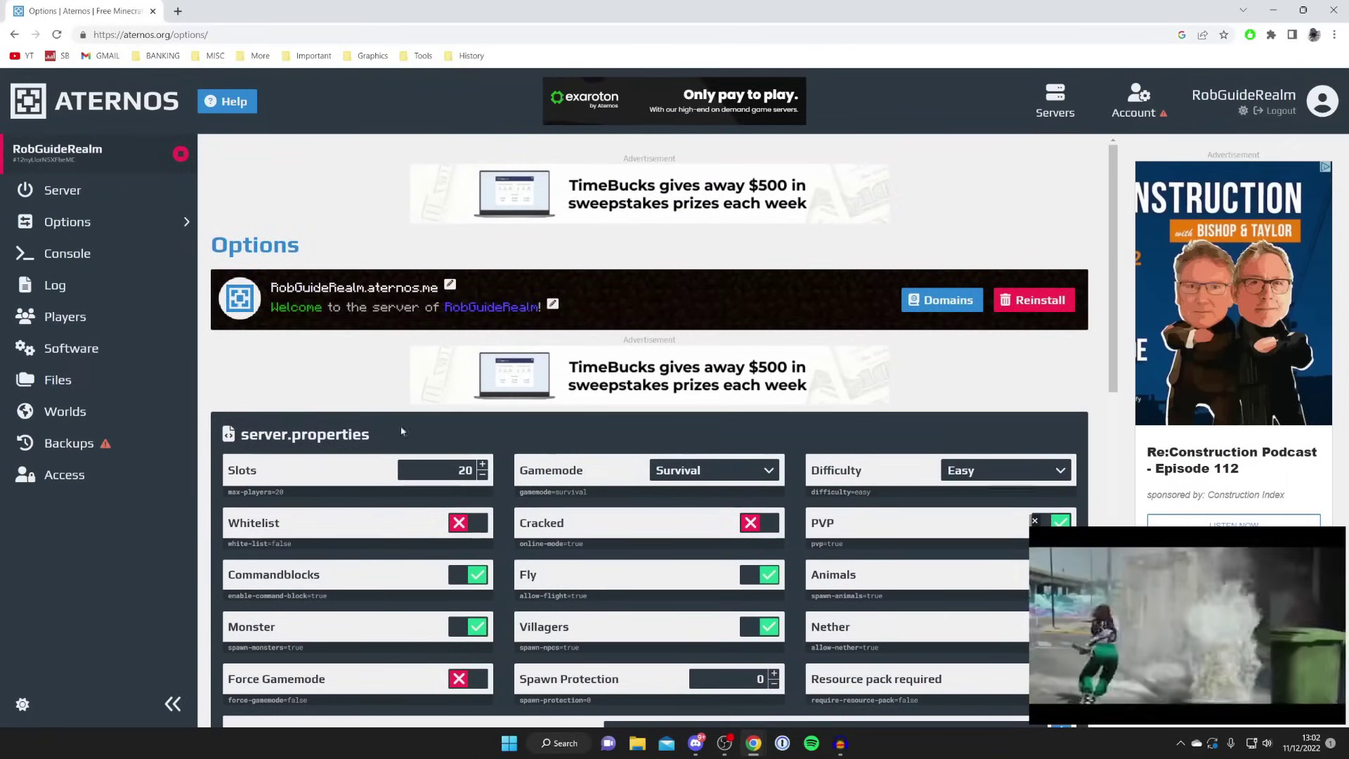
{"action": "left_click", "coordinate": [81, 251]}
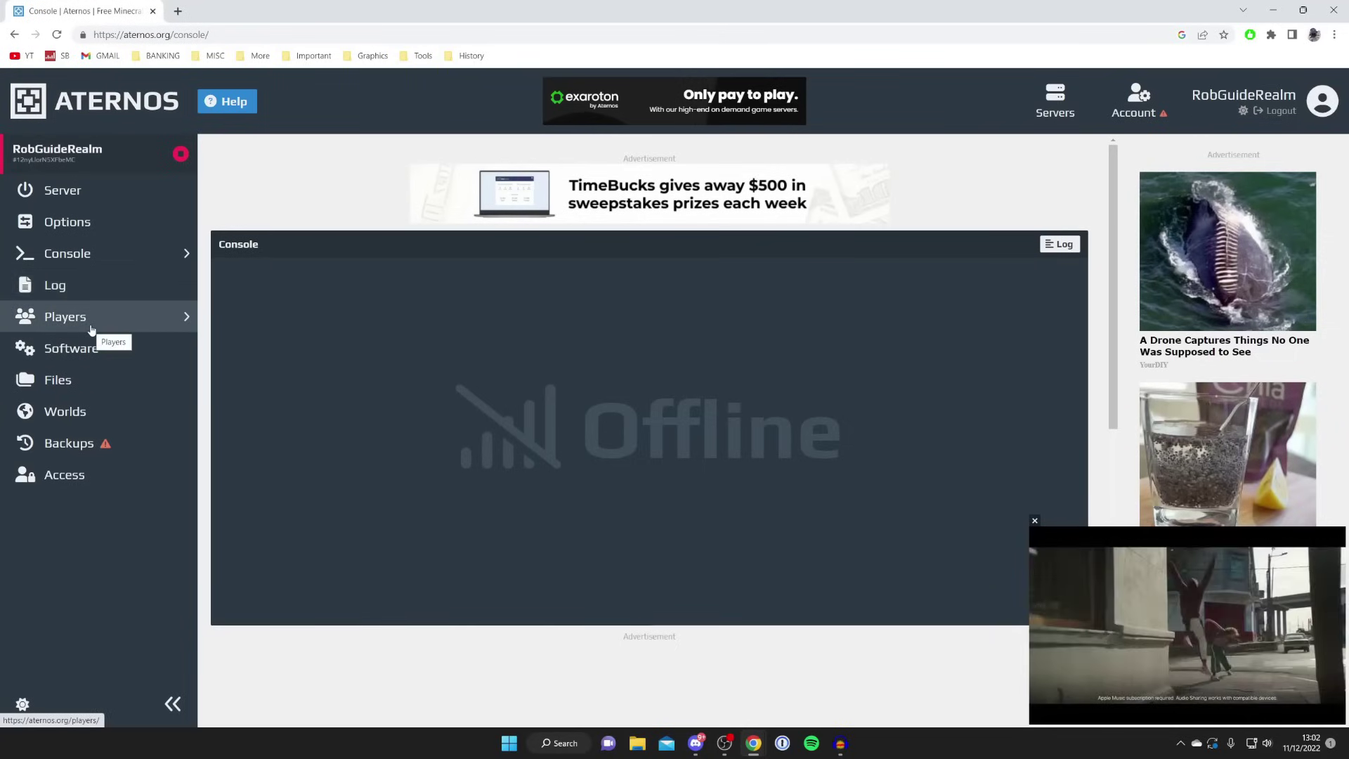
Step: View the Software tiles, then open Files listing server.properties and the world folder
{"action": "left_click", "coordinate": [104, 359]}
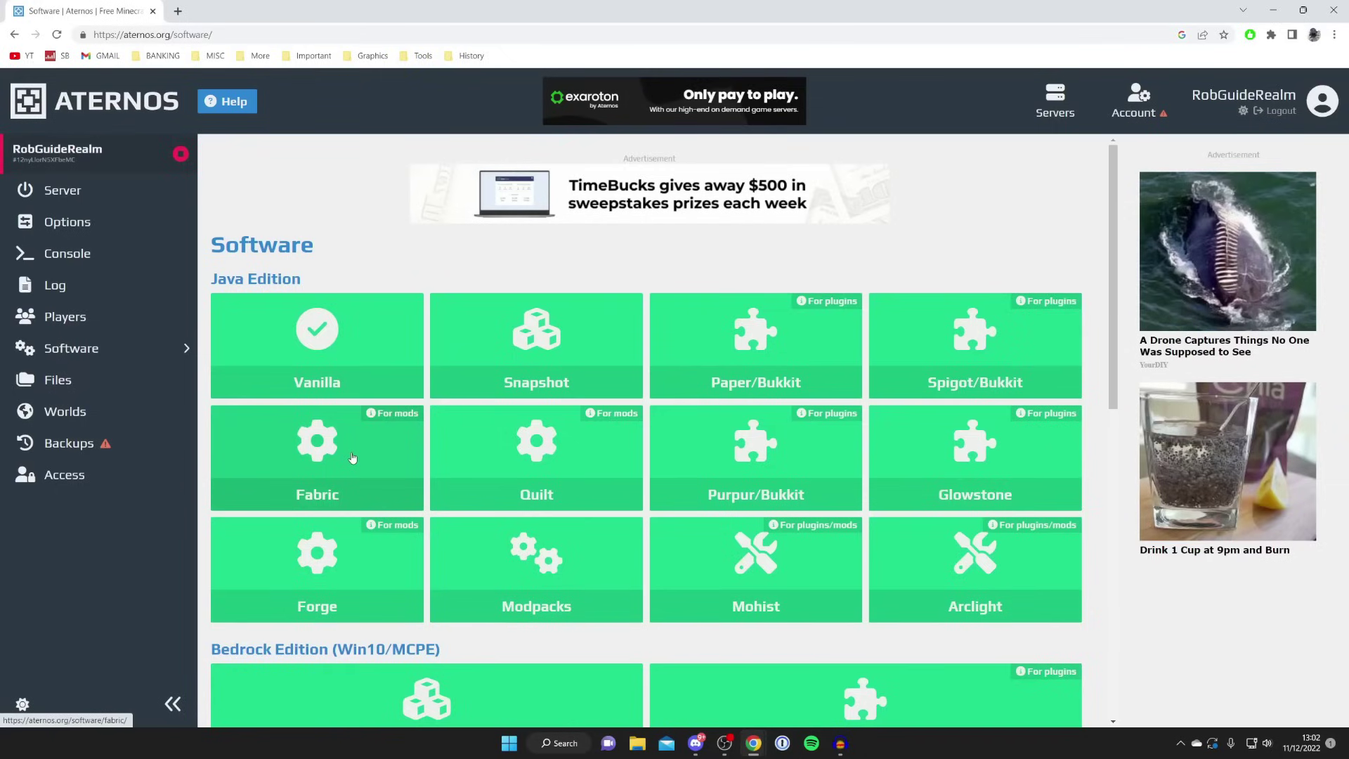
{"action": "left_click", "coordinate": [56, 381]}
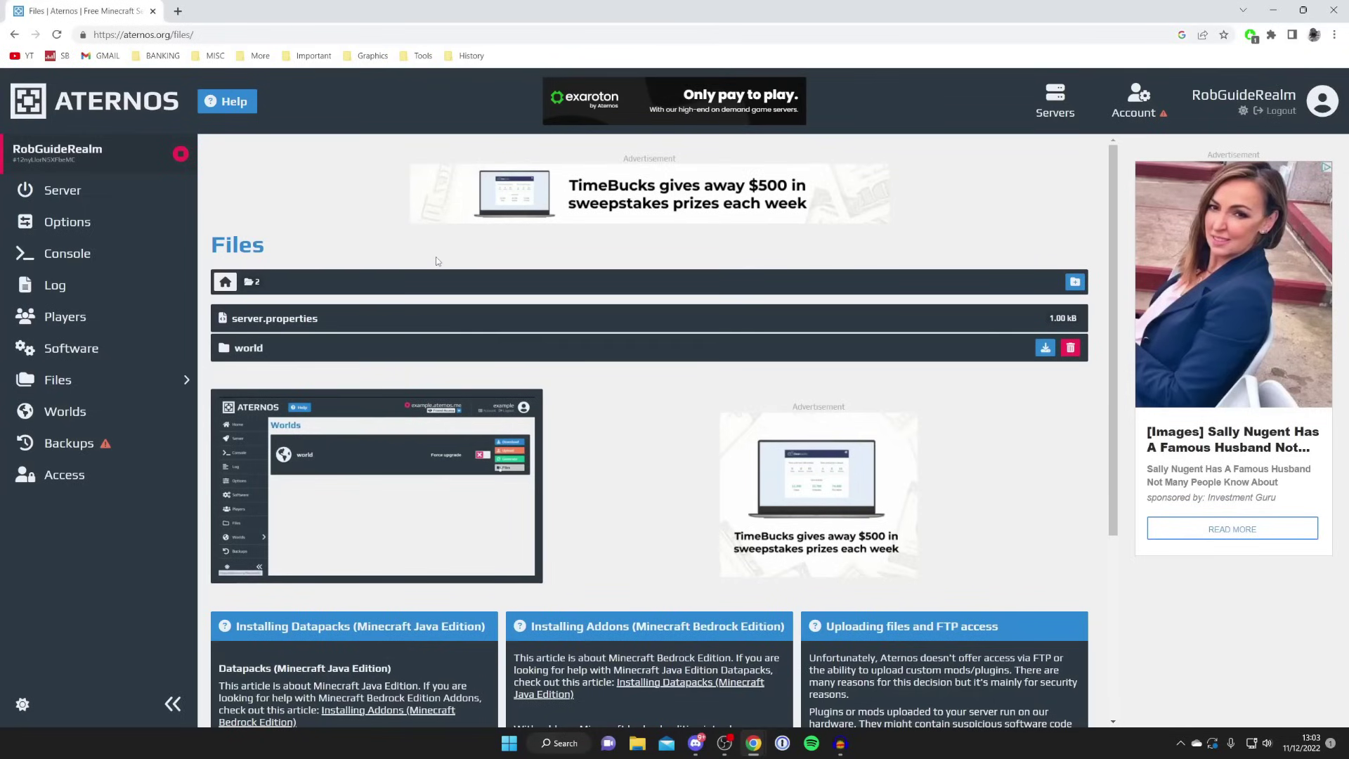
Step: Inspect the world Generate settings and Seed field without regenerating, then return to the dashboard
{"action": "left_click", "coordinate": [133, 412]}
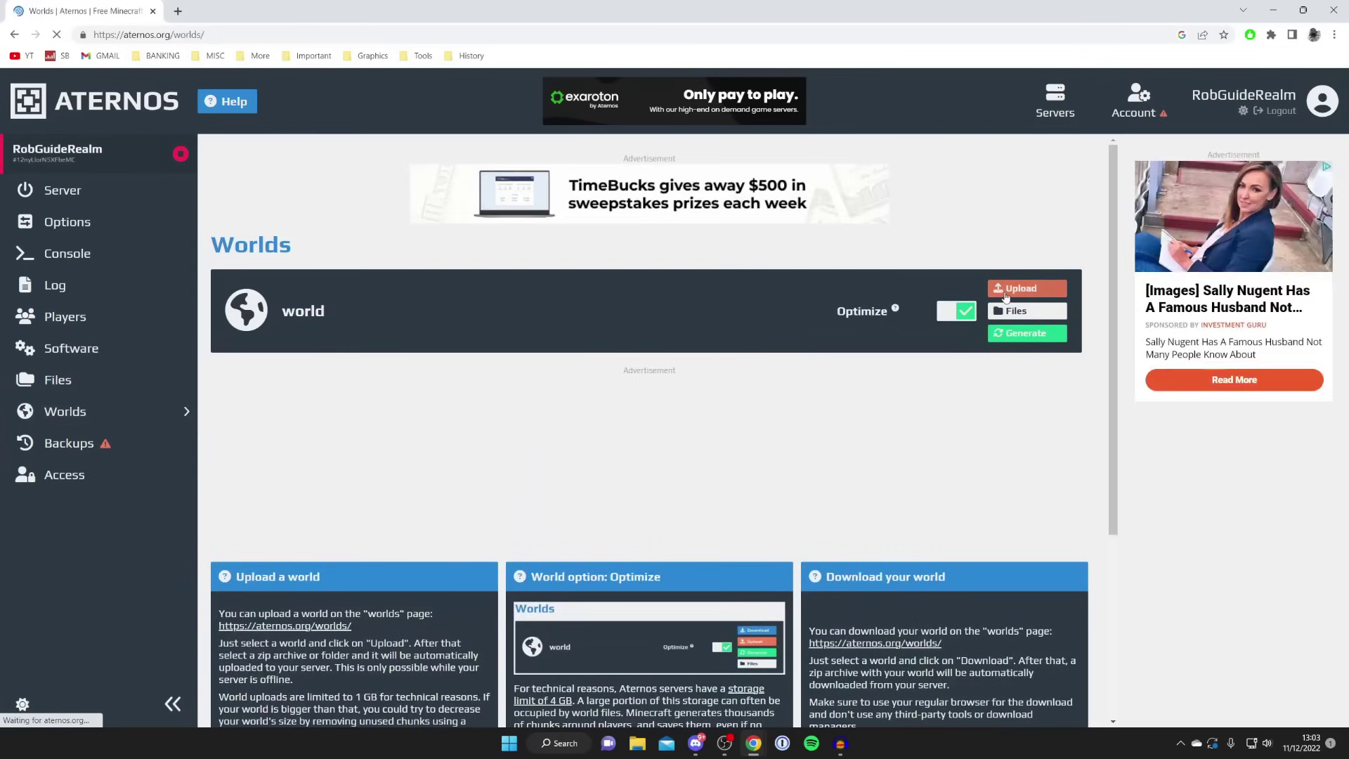
{"action": "left_click", "coordinate": [1026, 333]}
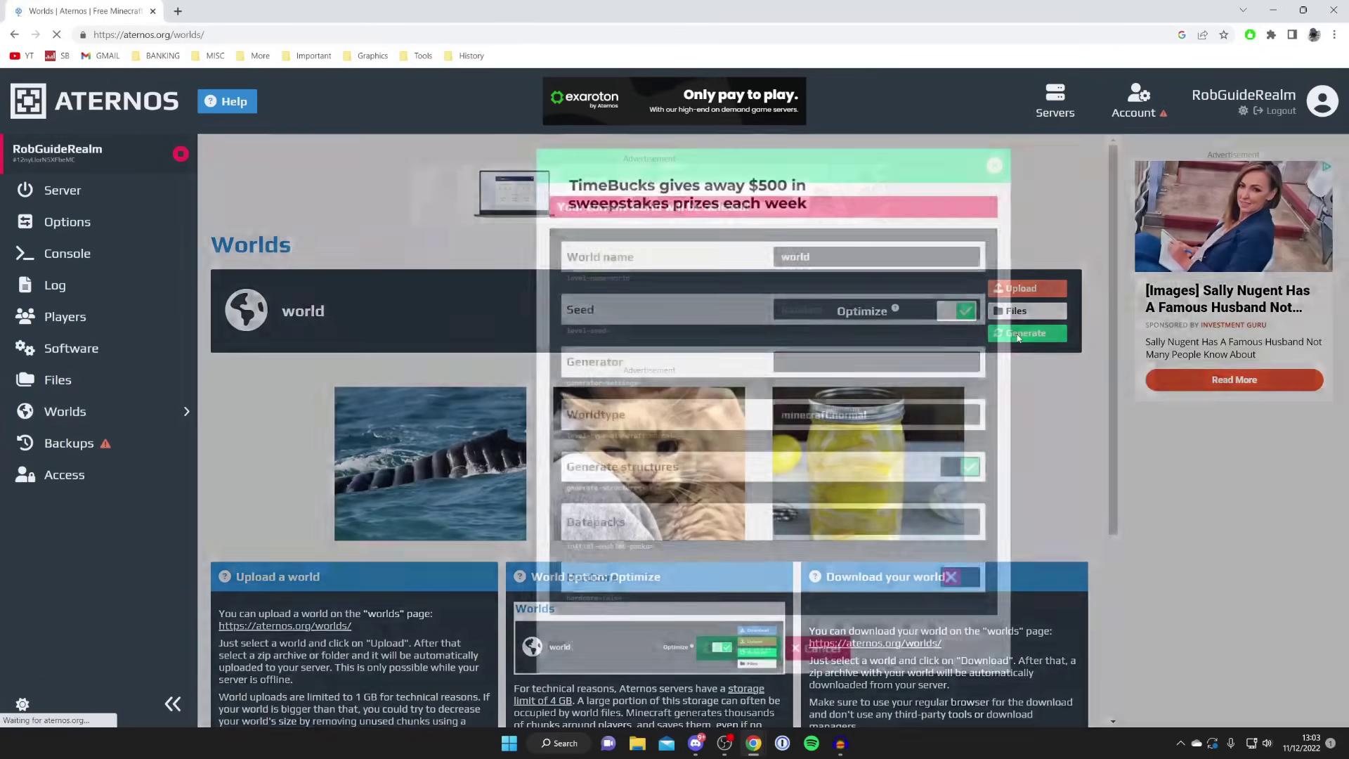
{"action": "left_click", "coordinate": [815, 309]}
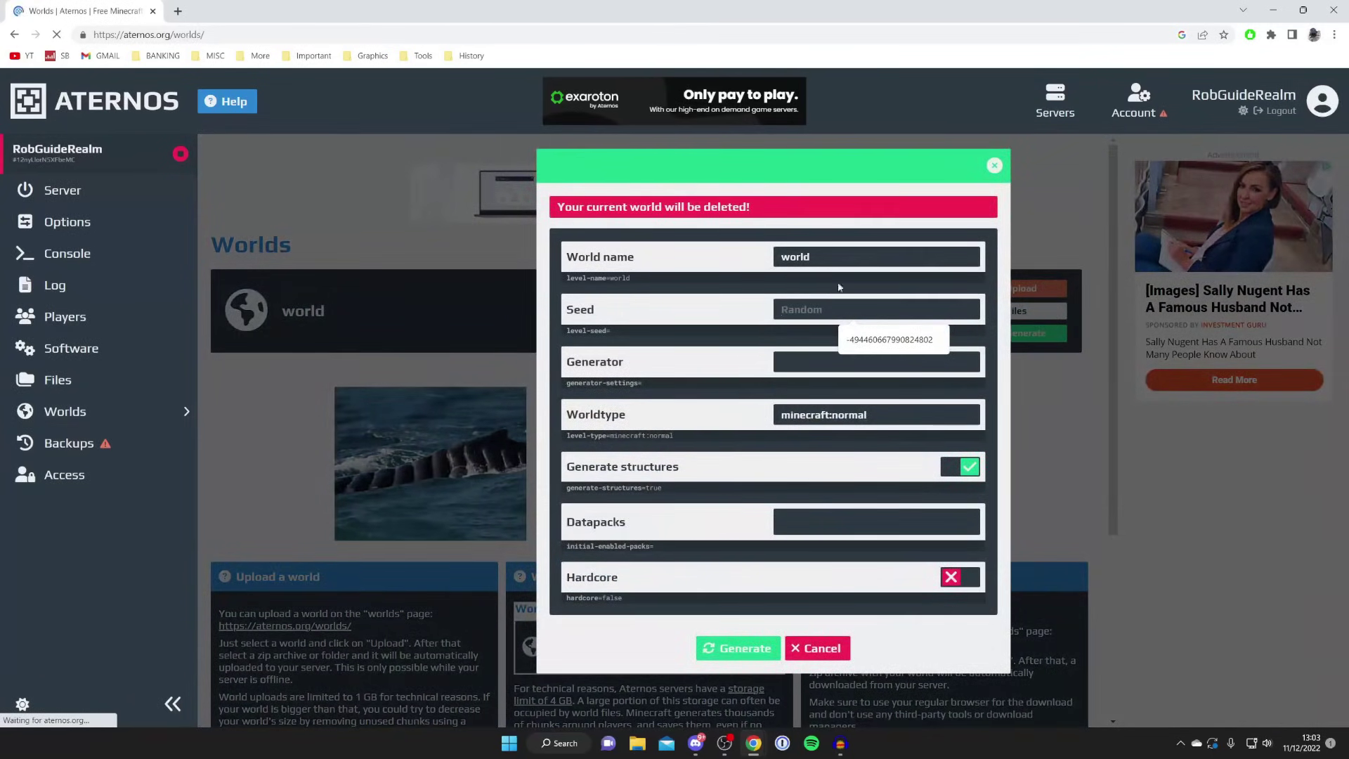
{"action": "left_click", "coordinate": [994, 165]}
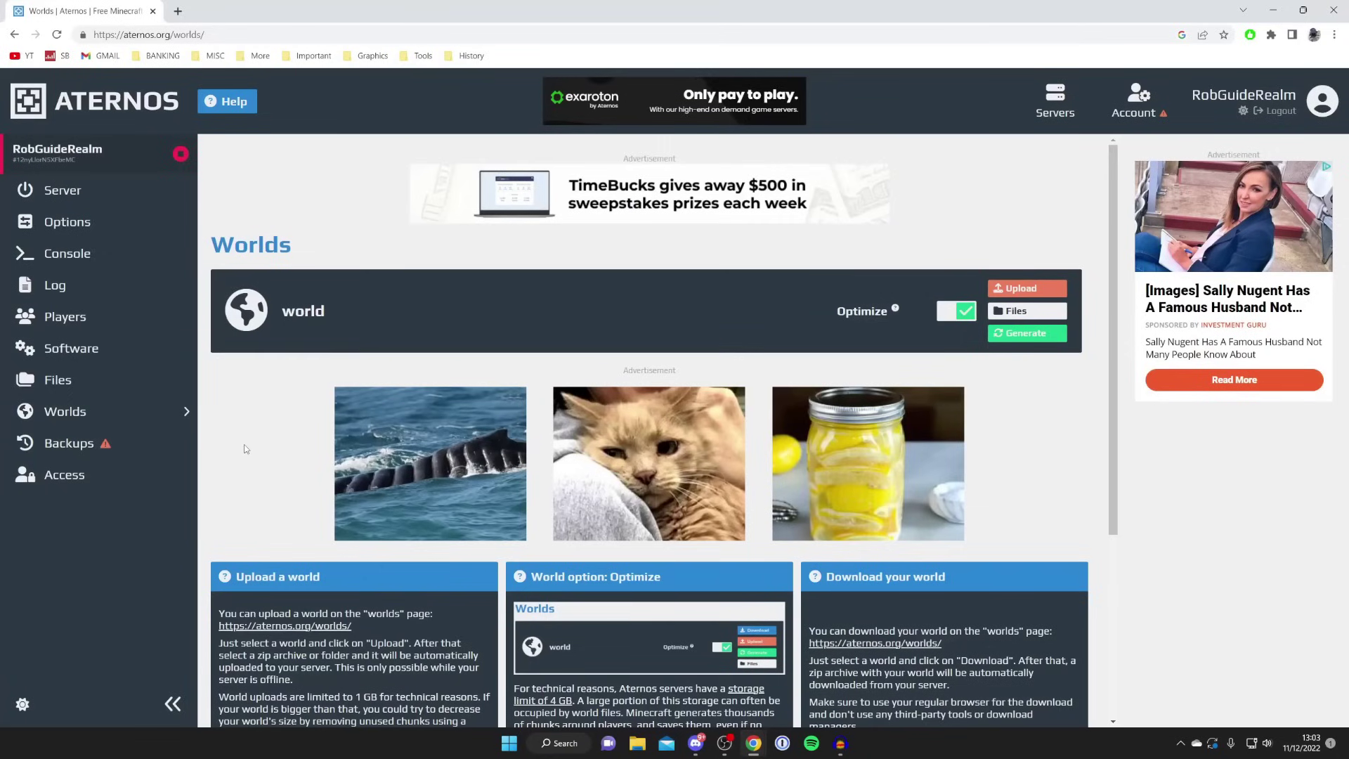
{"action": "left_click", "coordinate": [125, 187]}
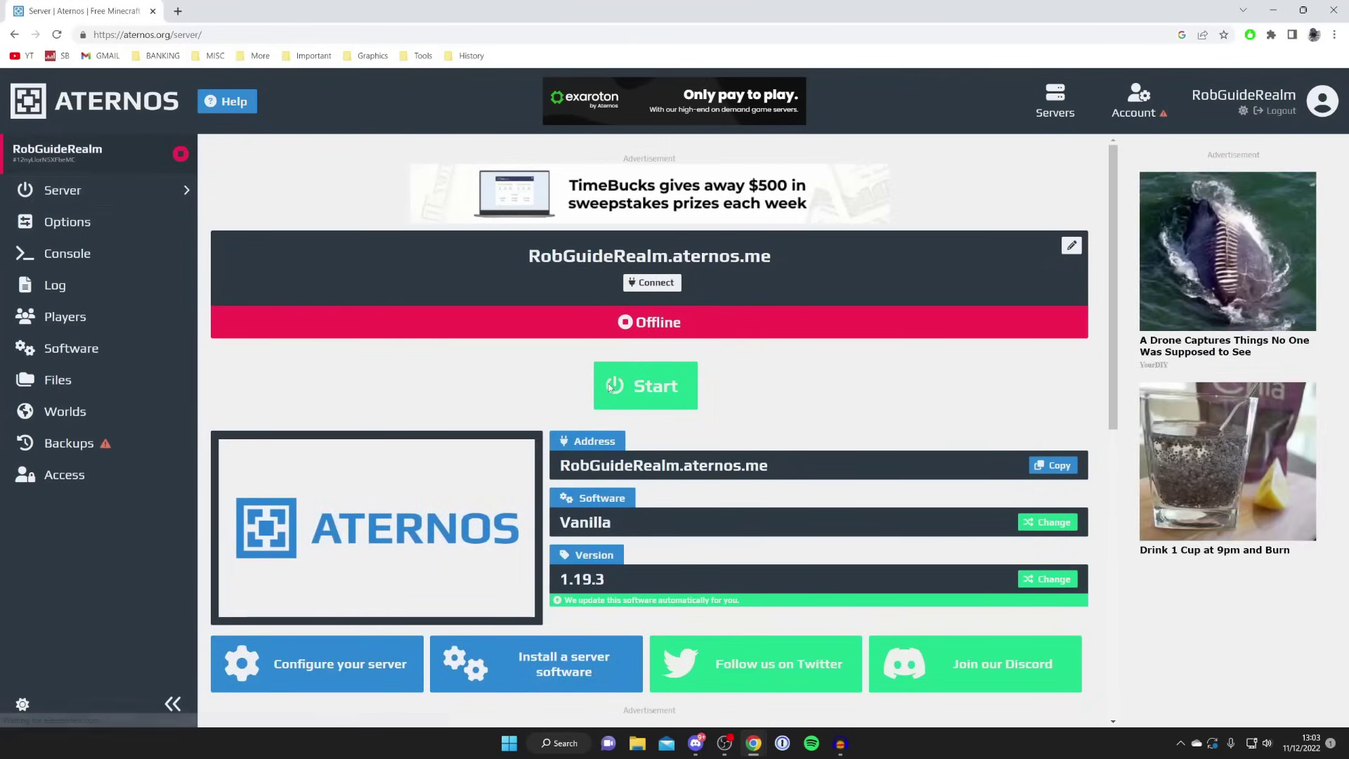
Step: Start the server, accept the EULA and decline notifications so it reaches Online at 0/20
{"action": "left_click", "coordinate": [636, 386]}
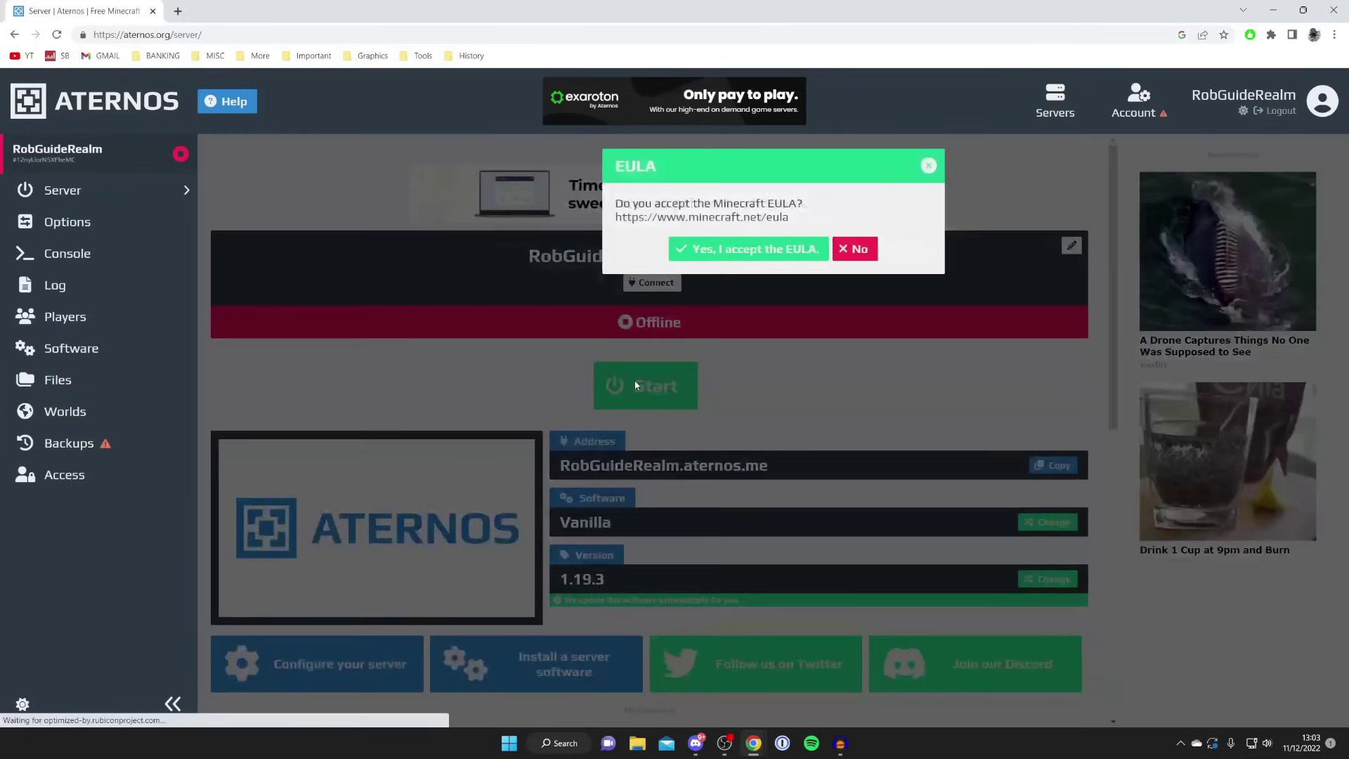
{"action": "left_click", "coordinate": [700, 253]}
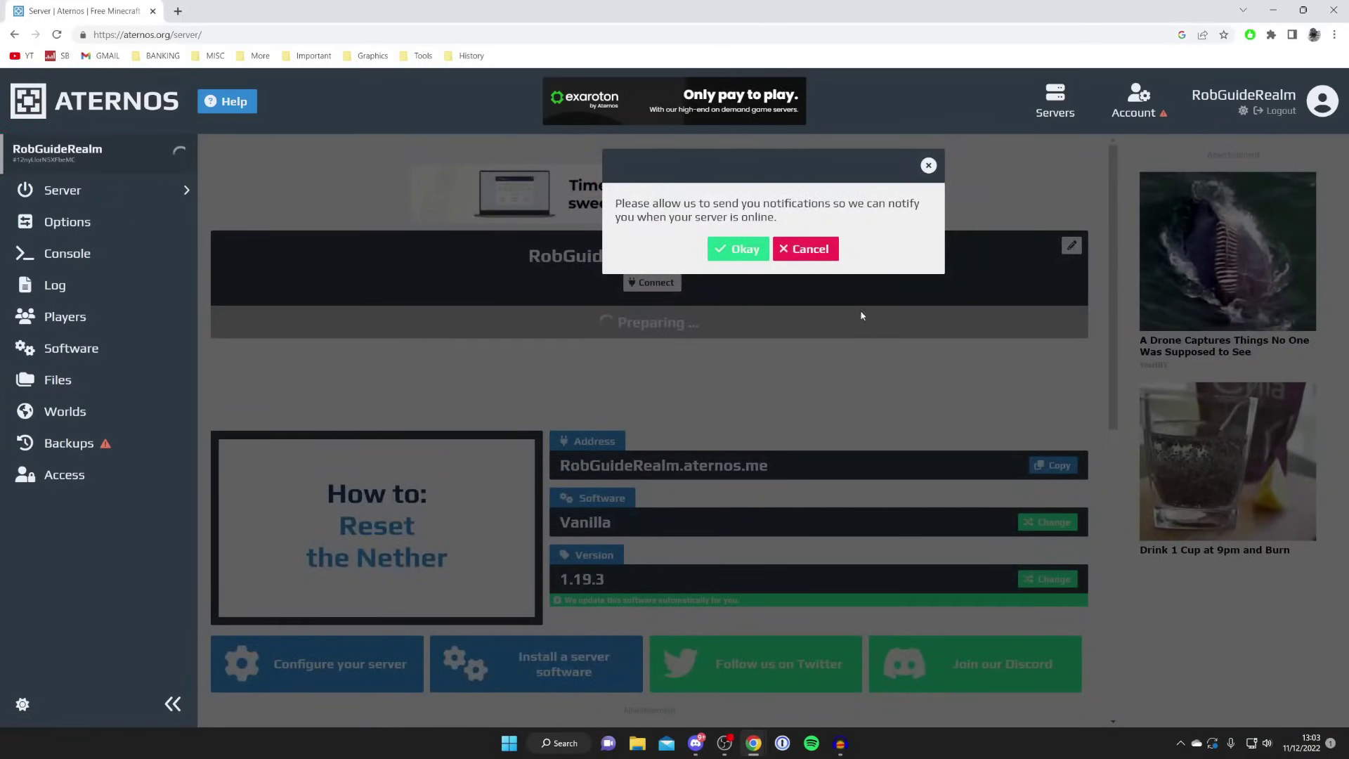
{"action": "left_click", "coordinate": [811, 249]}
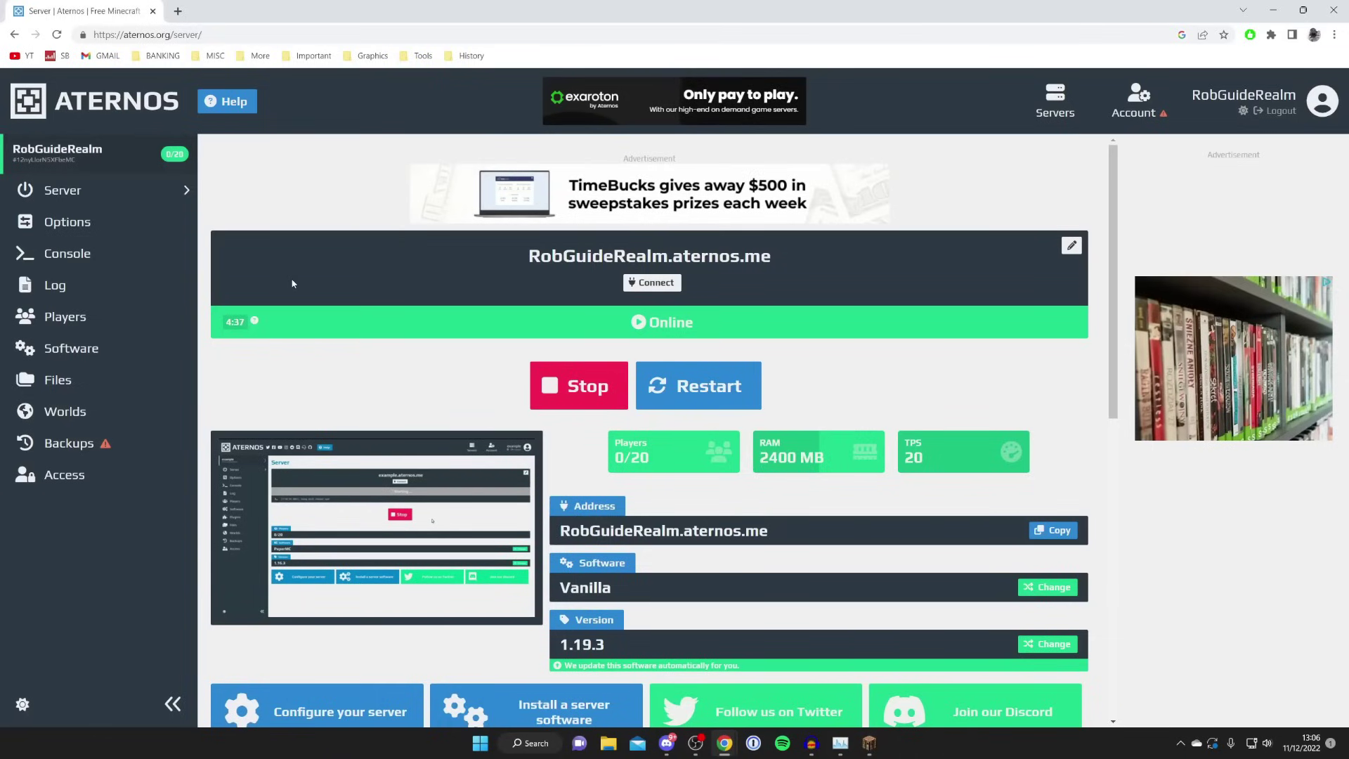
Step: Copy the server address from its heading and bring up Minecraft 1.19.3's main menu
{"action": "triple_click", "coordinate": [606, 257]}
{"action": "right_click", "coordinate": [606, 257]}
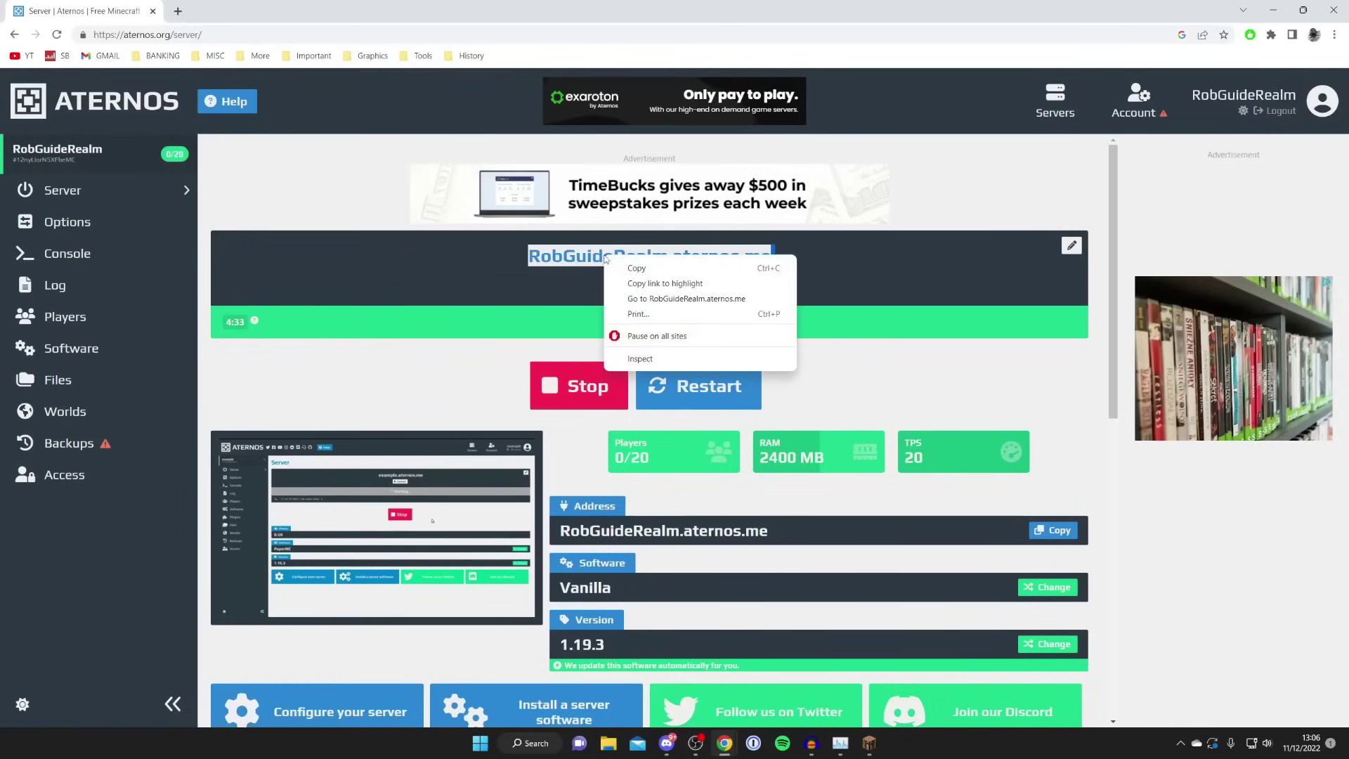
{"action": "left_click", "coordinate": [630, 270]}
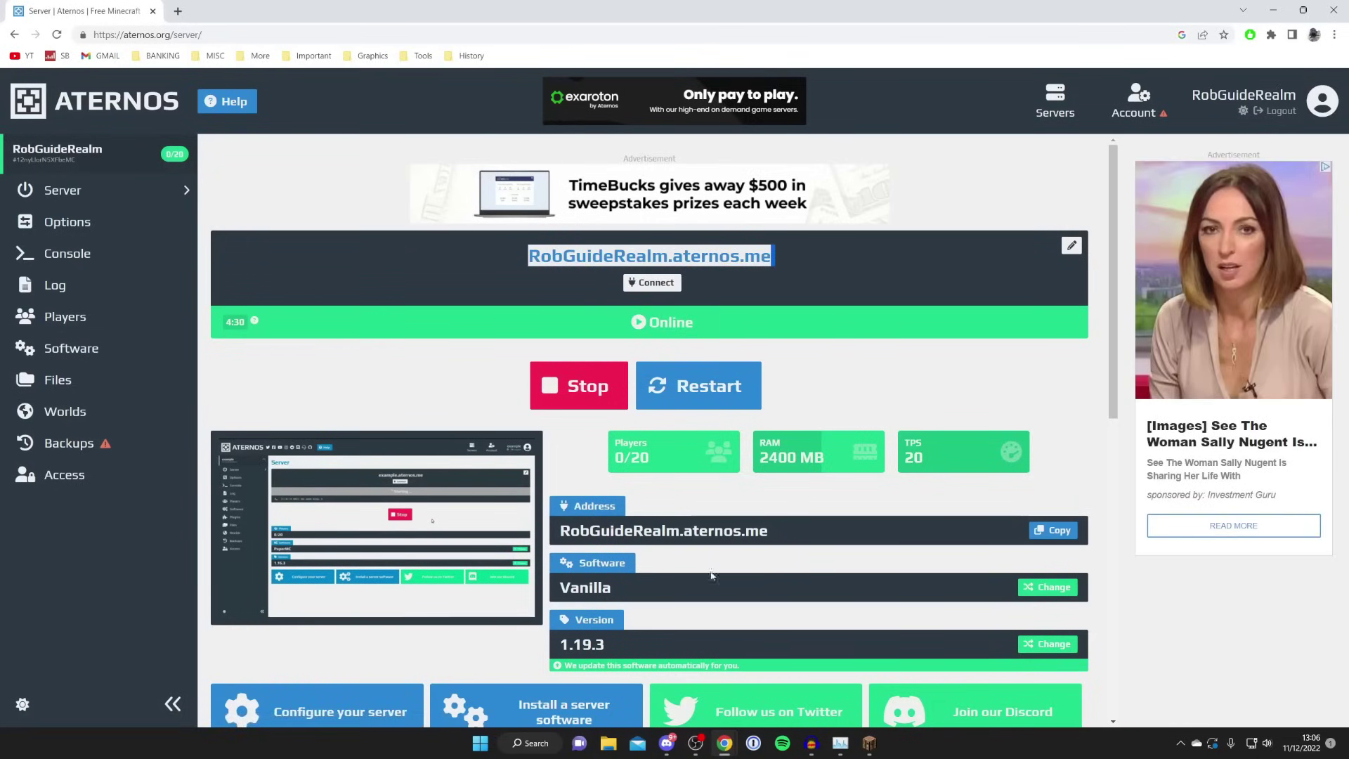
{"action": "scroll", "coordinate": [771, 433], "scroll_direction": "down", "scroll_amount": 1}
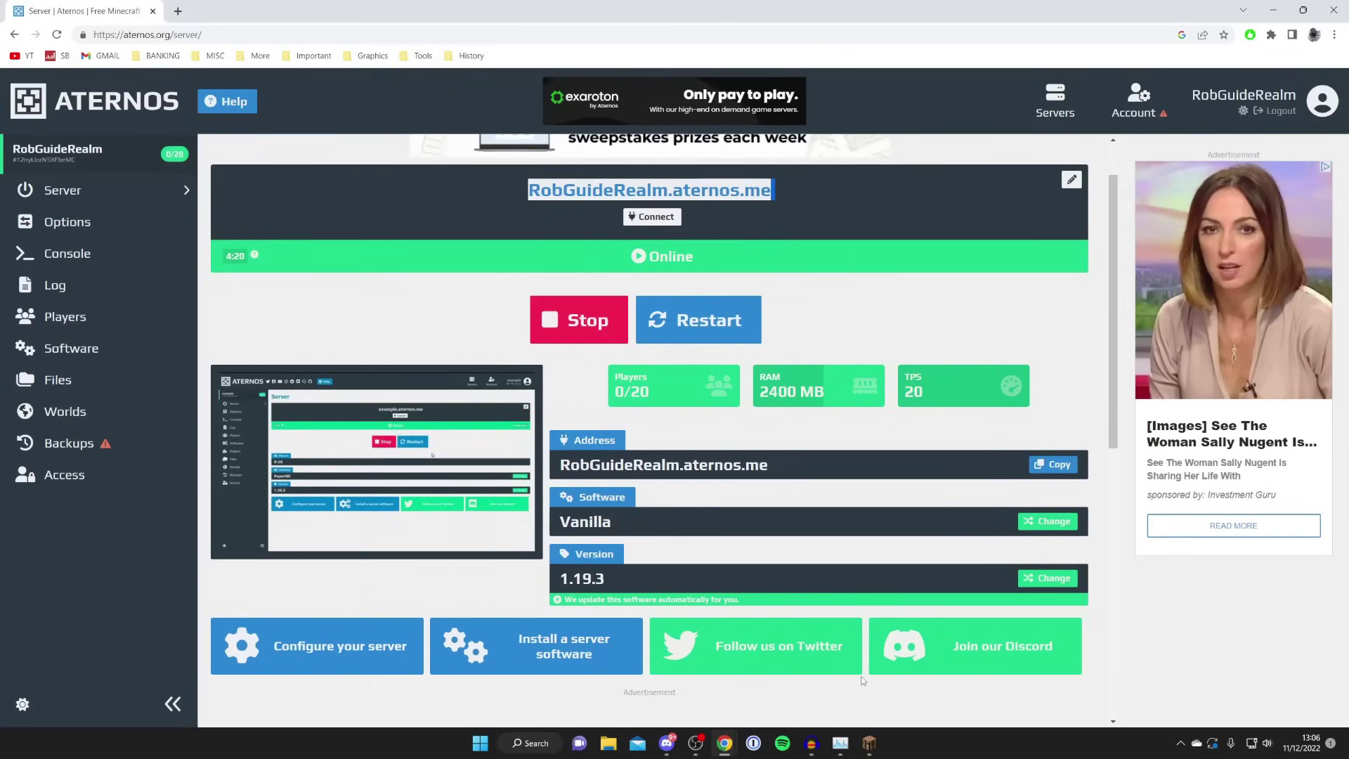
{"action": "left_click", "coordinate": [869, 742]}
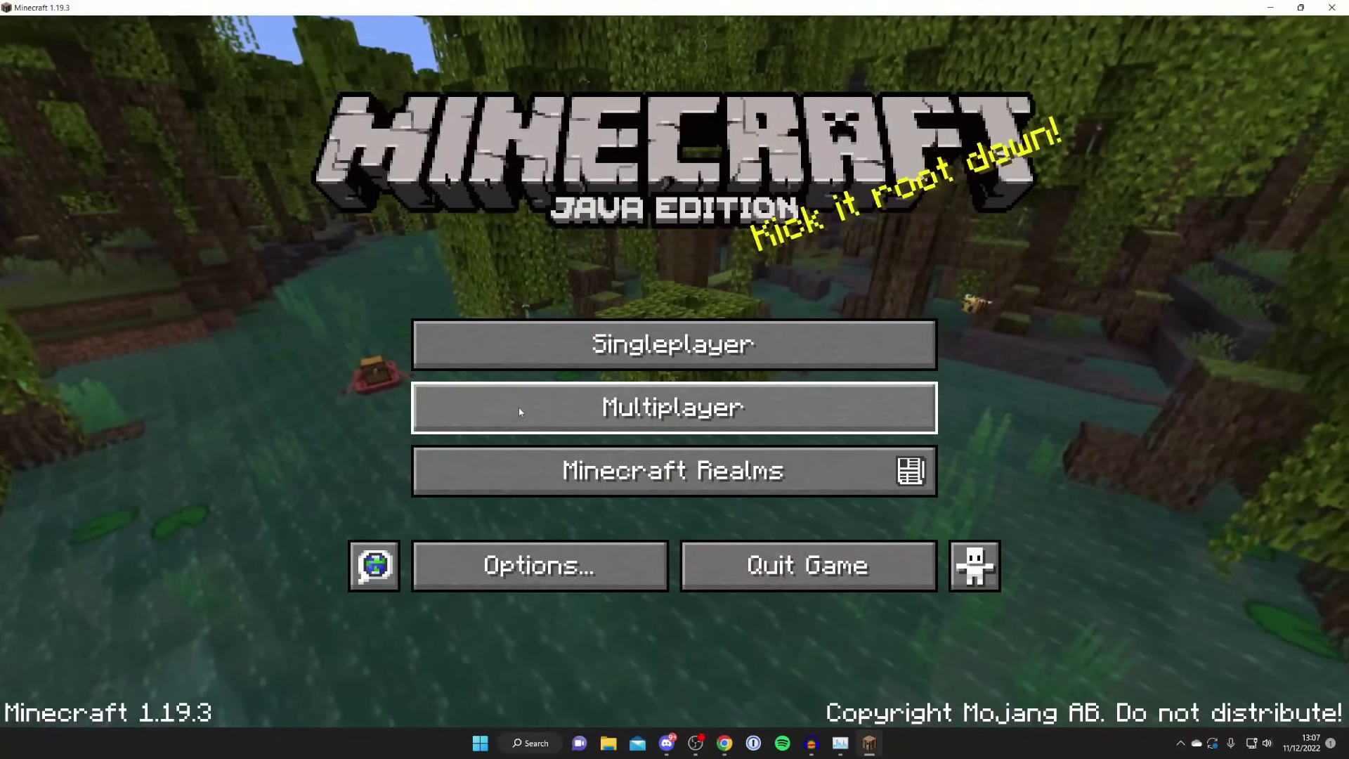
Step: Add the pasted Aternos address as a new multiplayer server, join it, and switch to third-person view
{"action": "left_click", "coordinate": [519, 408]}
{"action": "left_click", "coordinate": [914, 617]}
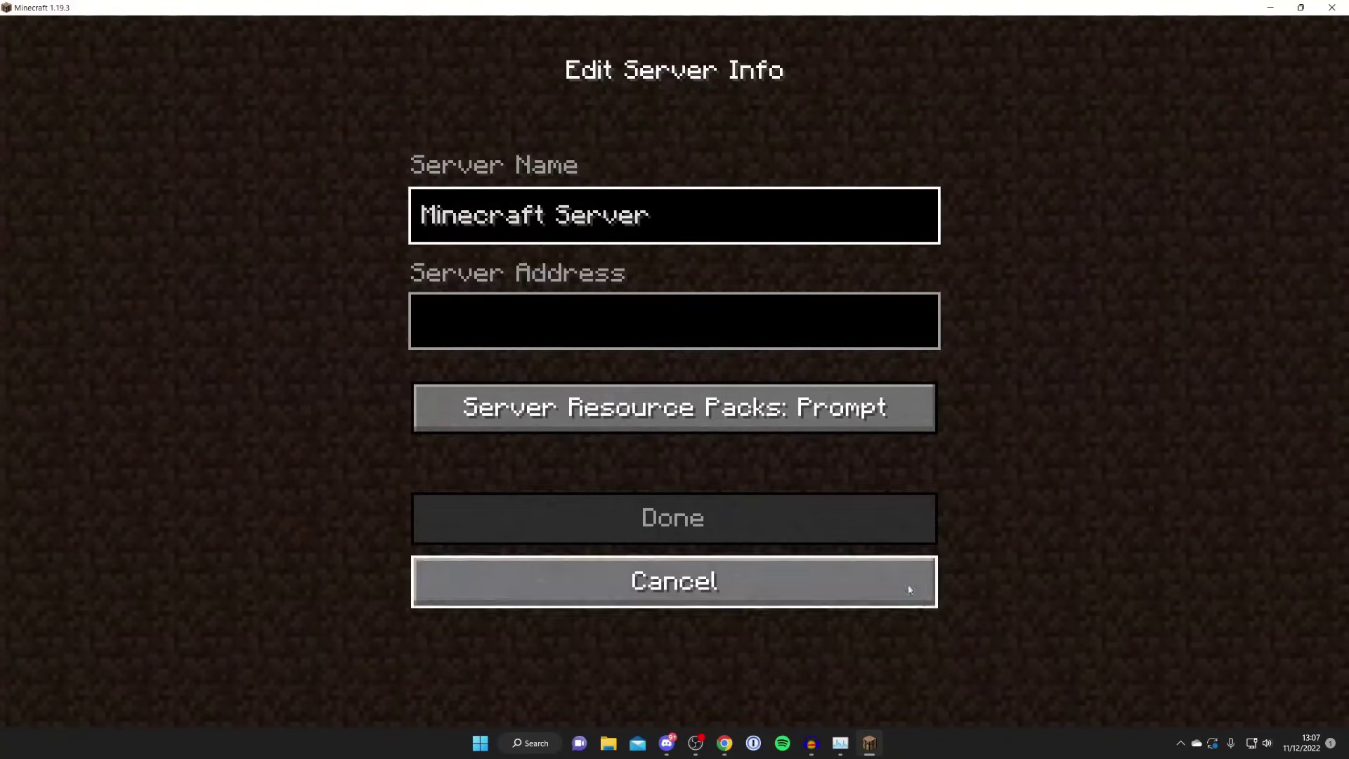
{"action": "left_click", "coordinate": [702, 321]}
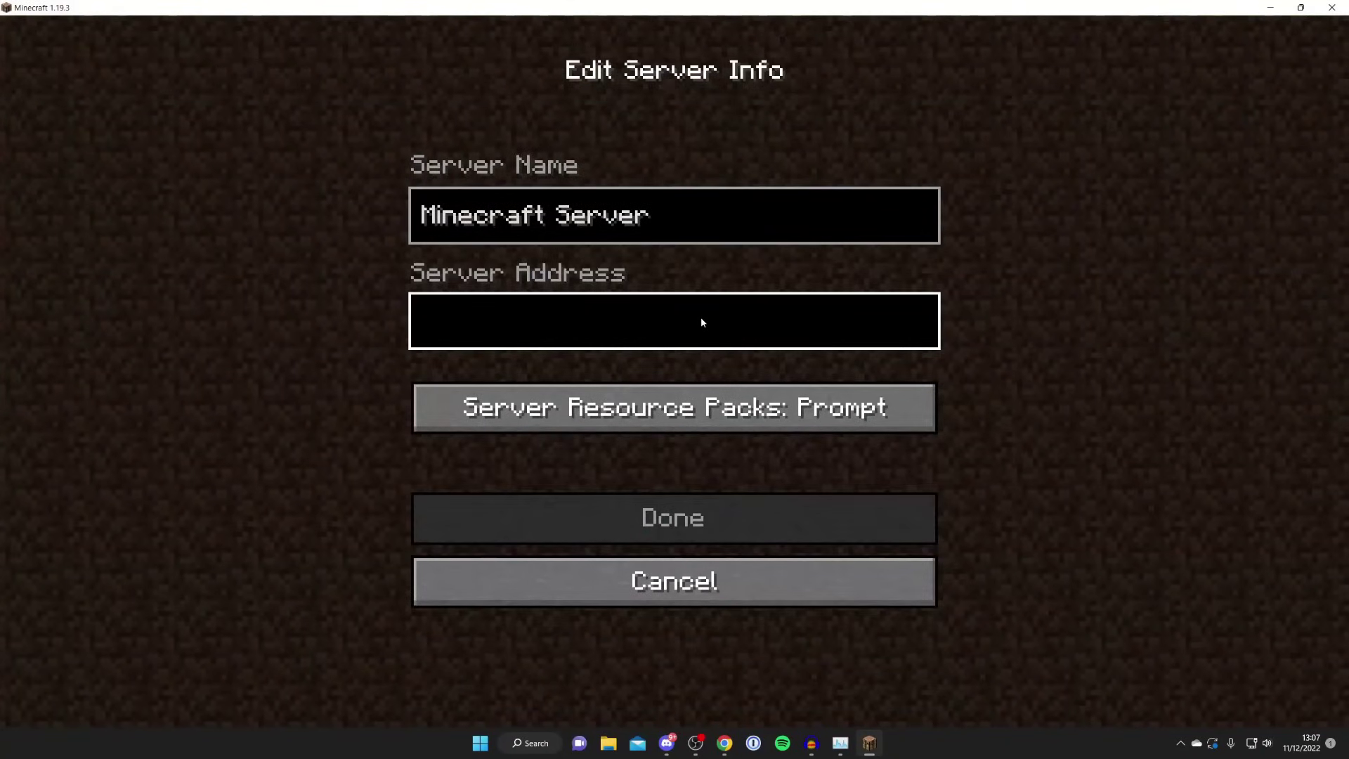
{"action": "key", "text": "ctrl+v"}
{"action": "left_click", "coordinate": [703, 518]}
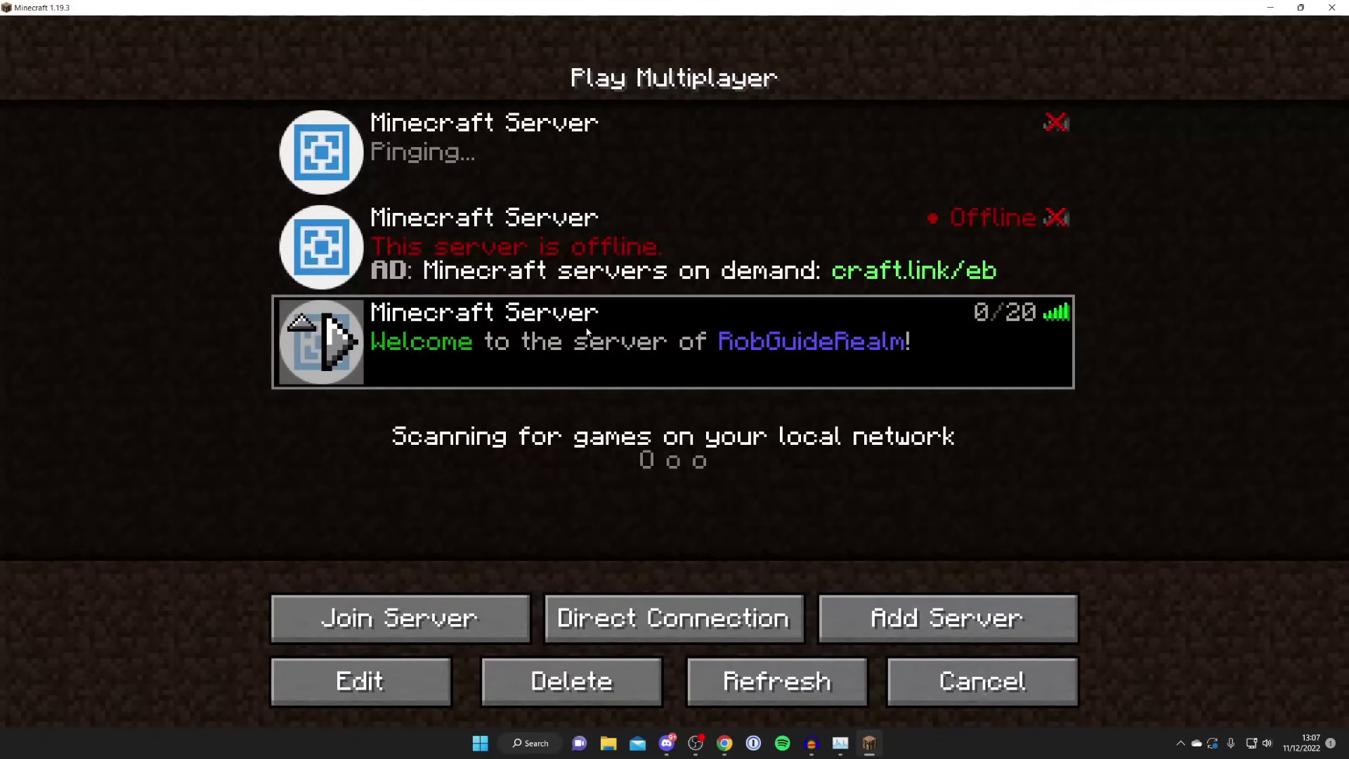
{"action": "double_click", "coordinate": [449, 346]}
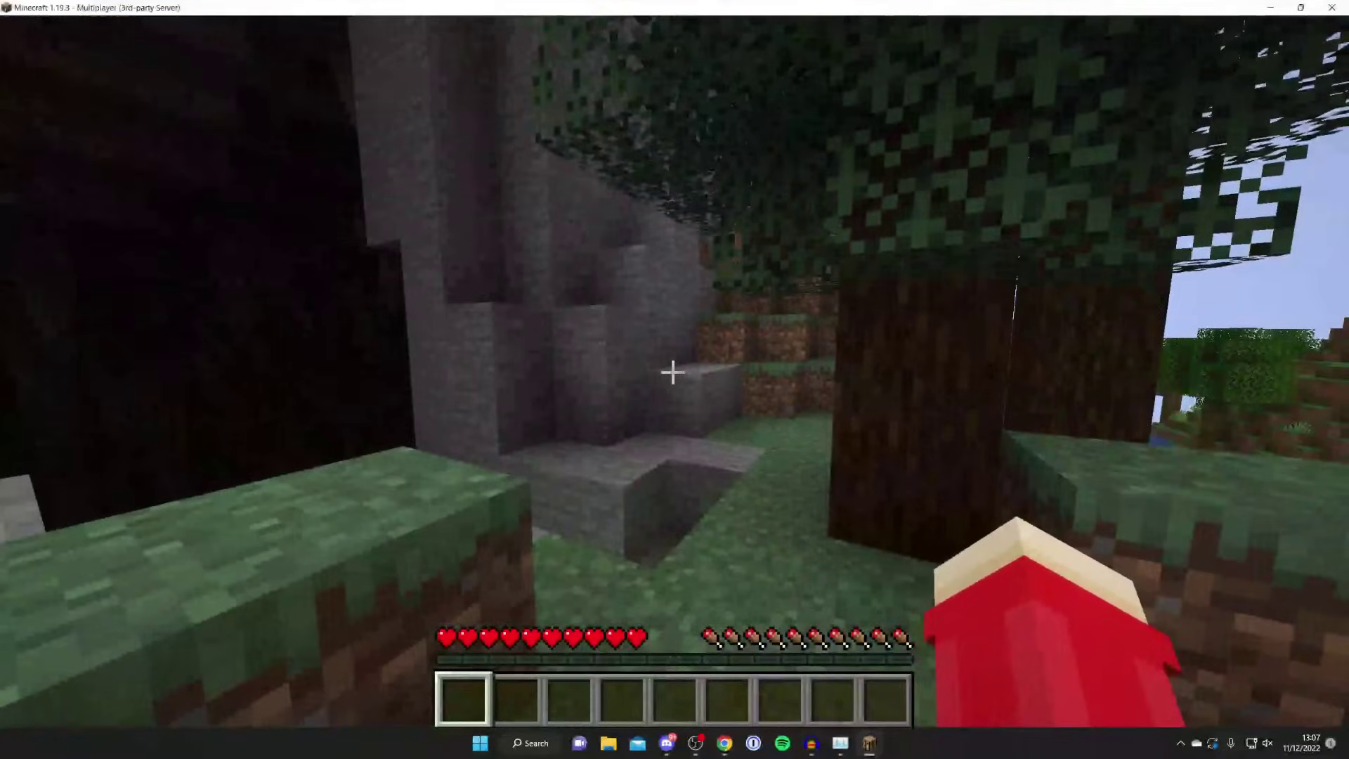
{"action": "key", "text": "F5"}
{"action": "key", "text": "F5"}
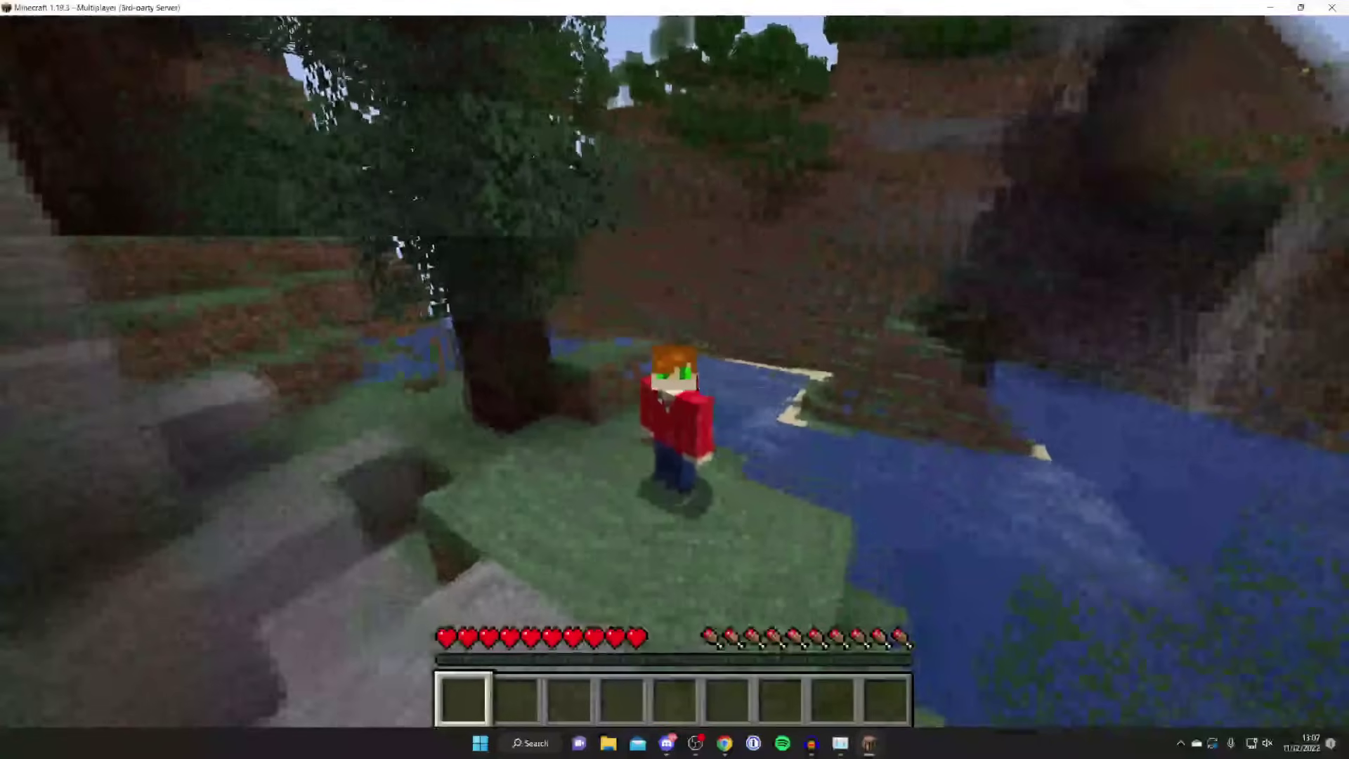